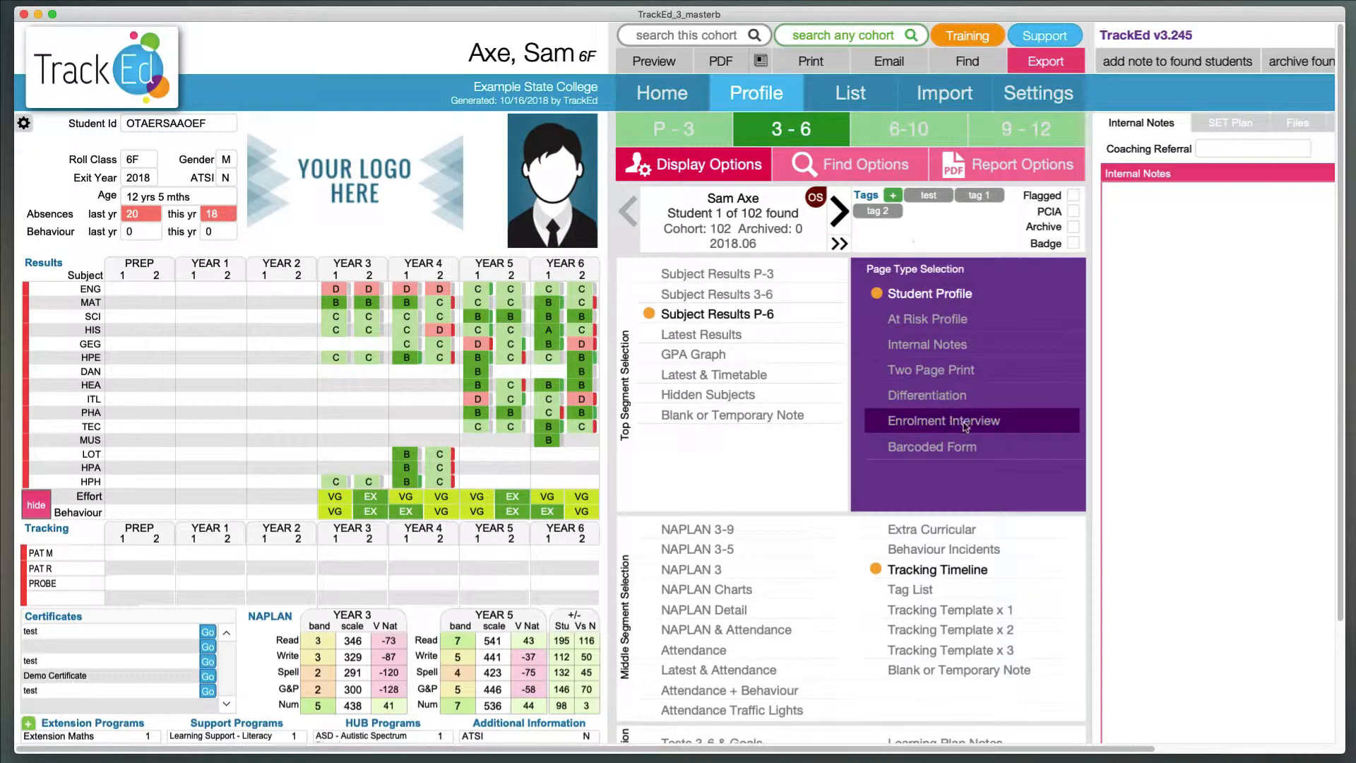
View the Enrolment Interview form, advance through the student records to the sixth student, and close the form
left_click(1000, 427)
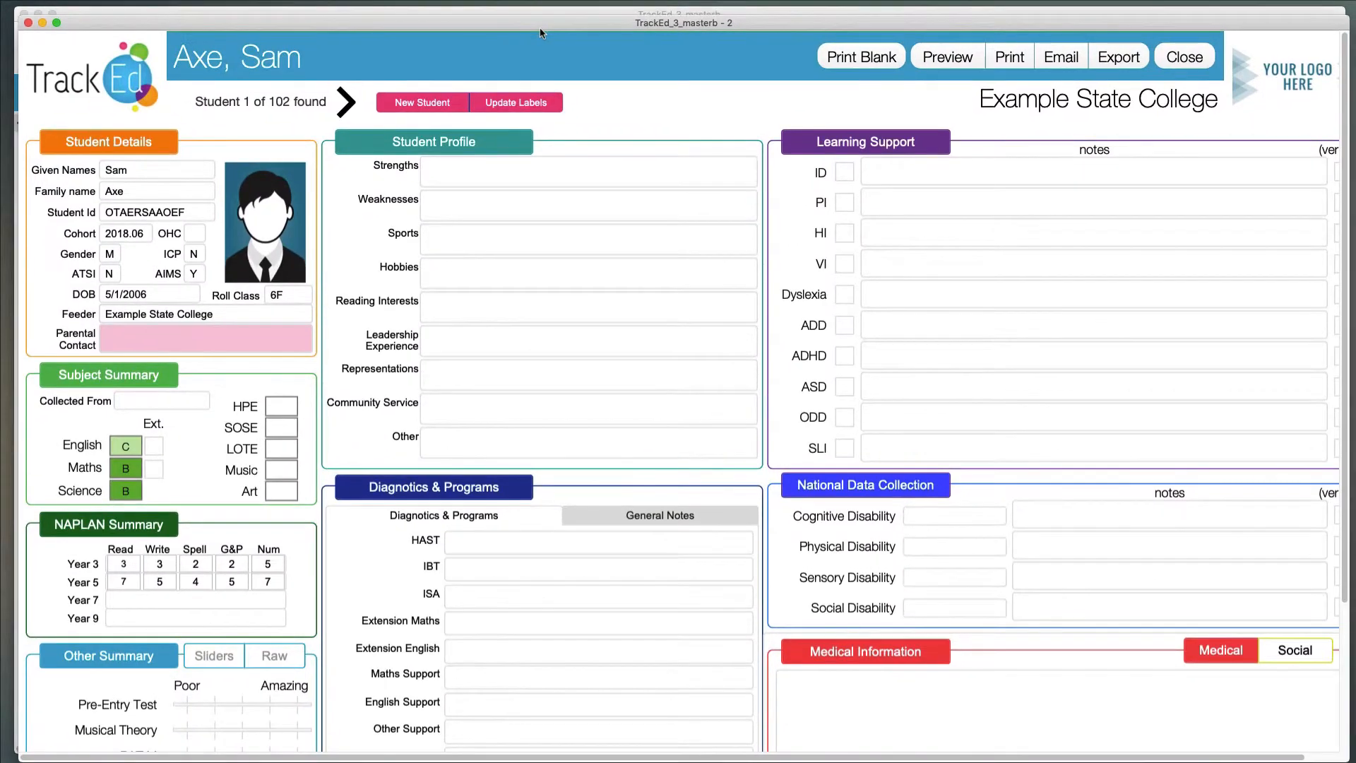
left_click_drag(540, 32, 530, 26)
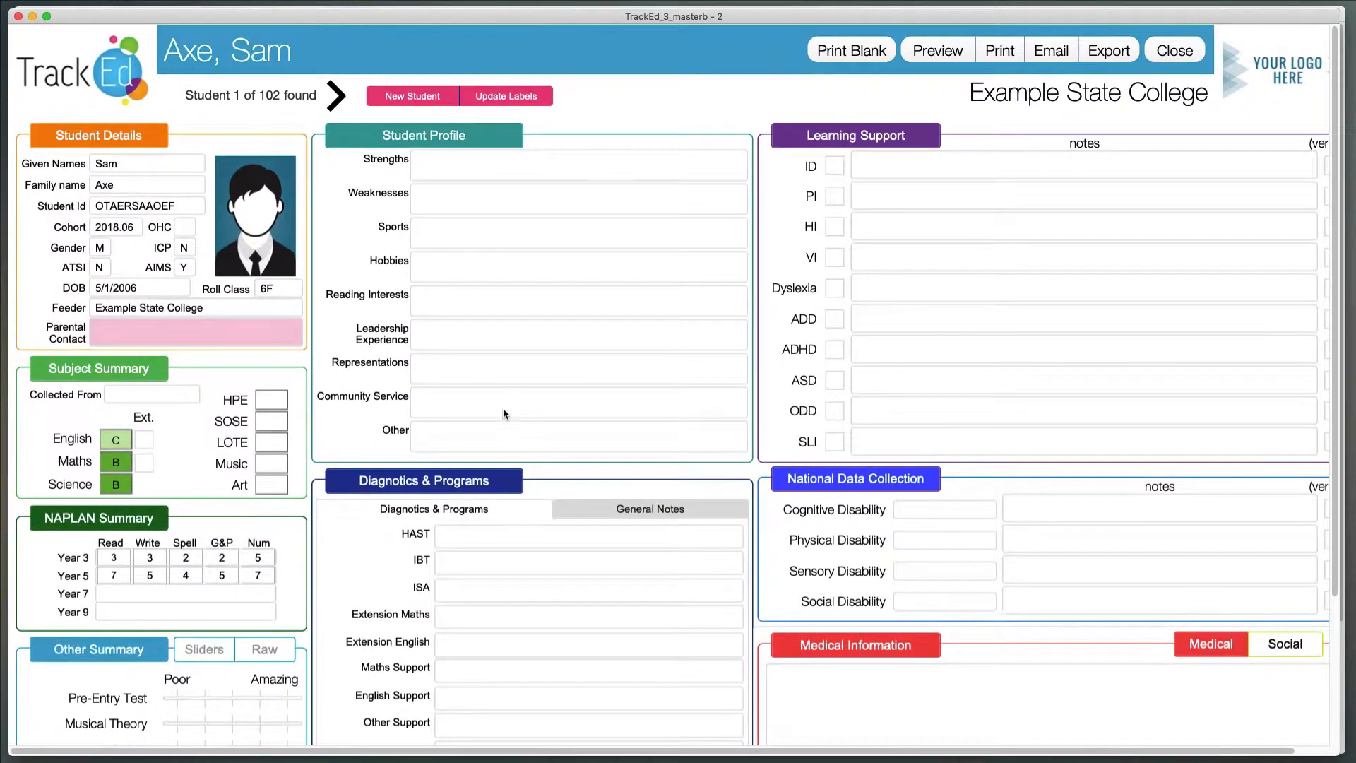
left_click(335, 103)
left_click(334, 104)
left_click(335, 104)
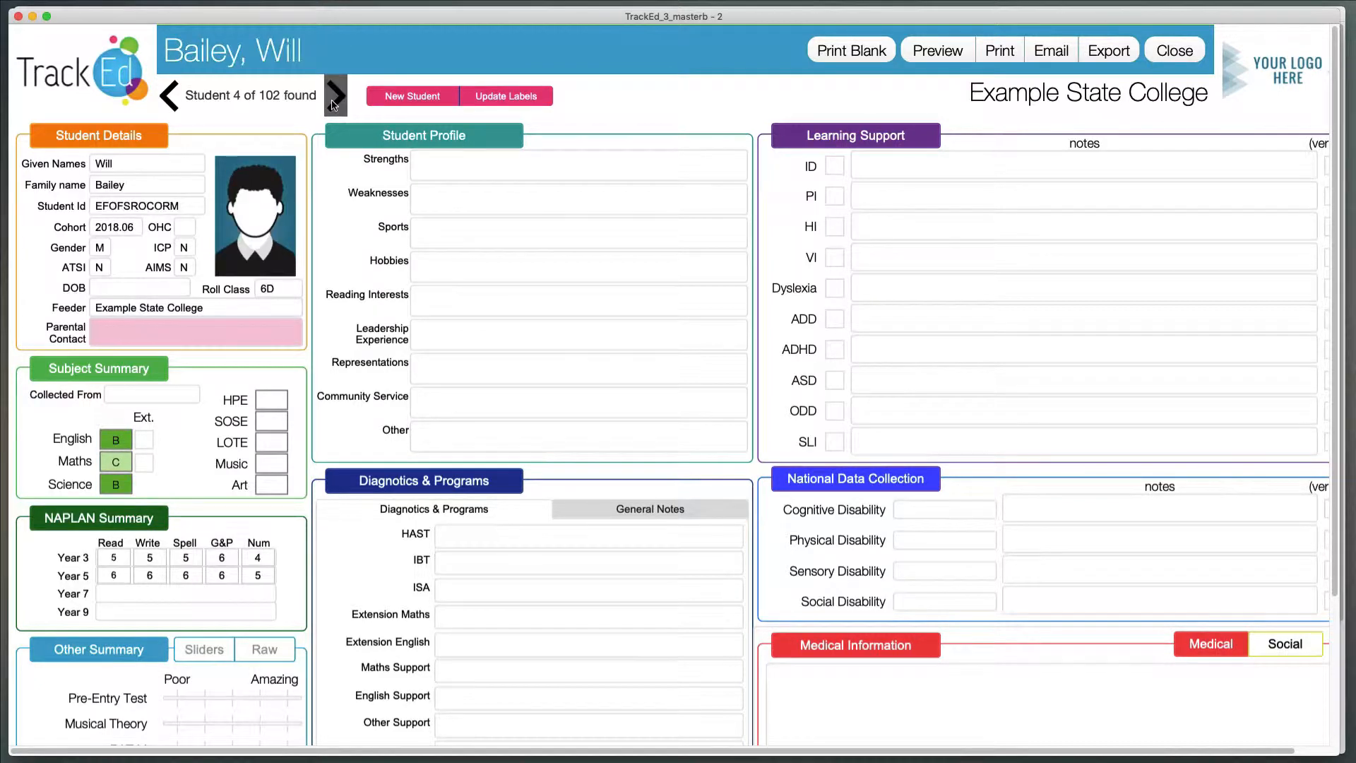
left_click(335, 103)
left_click(335, 103)
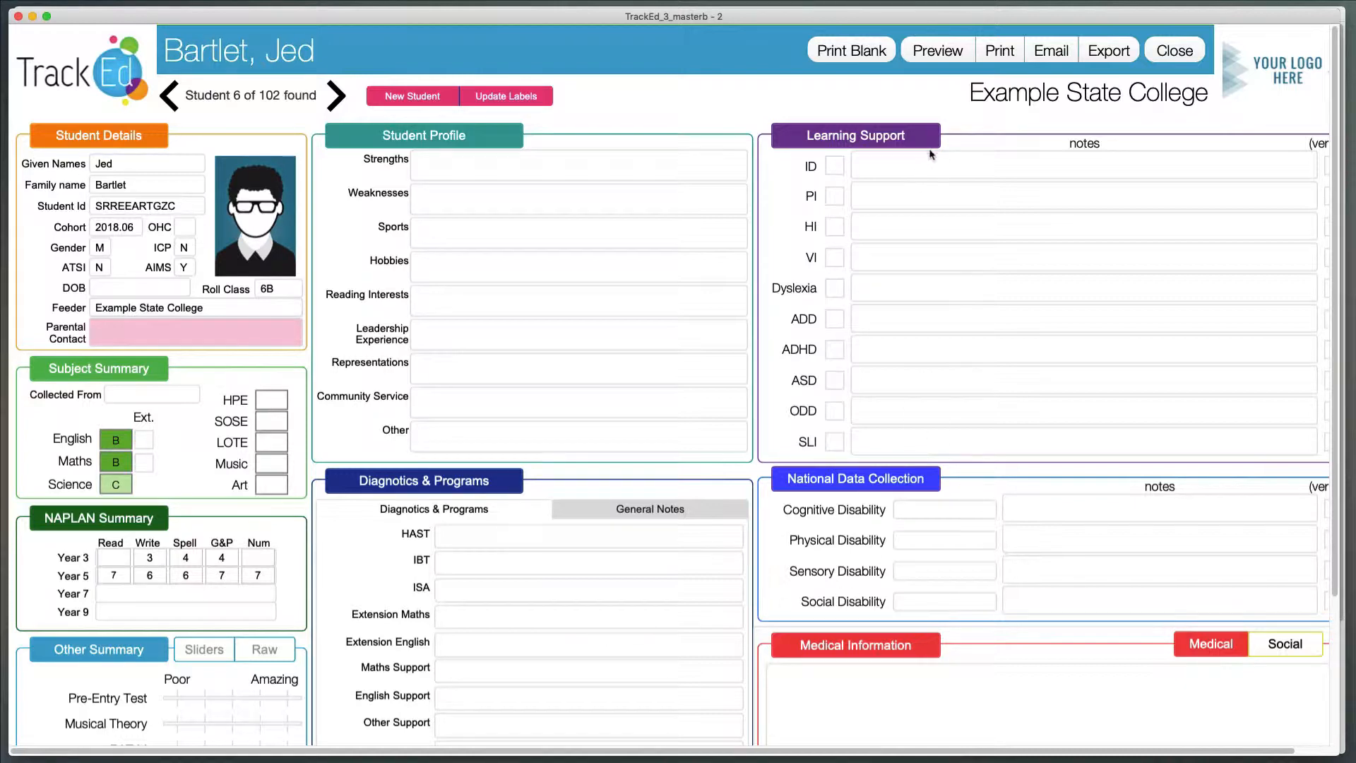
left_click(1172, 51)
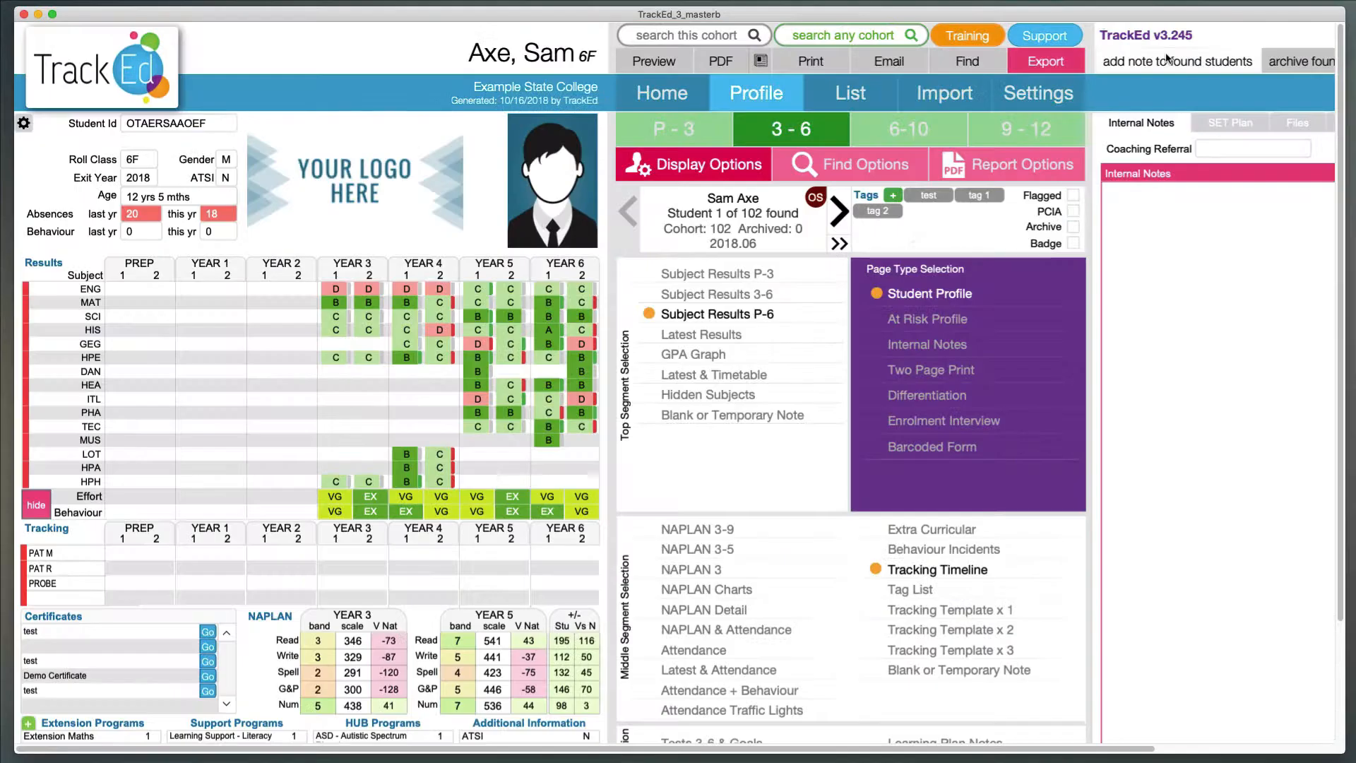
Open the Interview settings and review the four customisable Other Summary label fields
left_click(1044, 96)
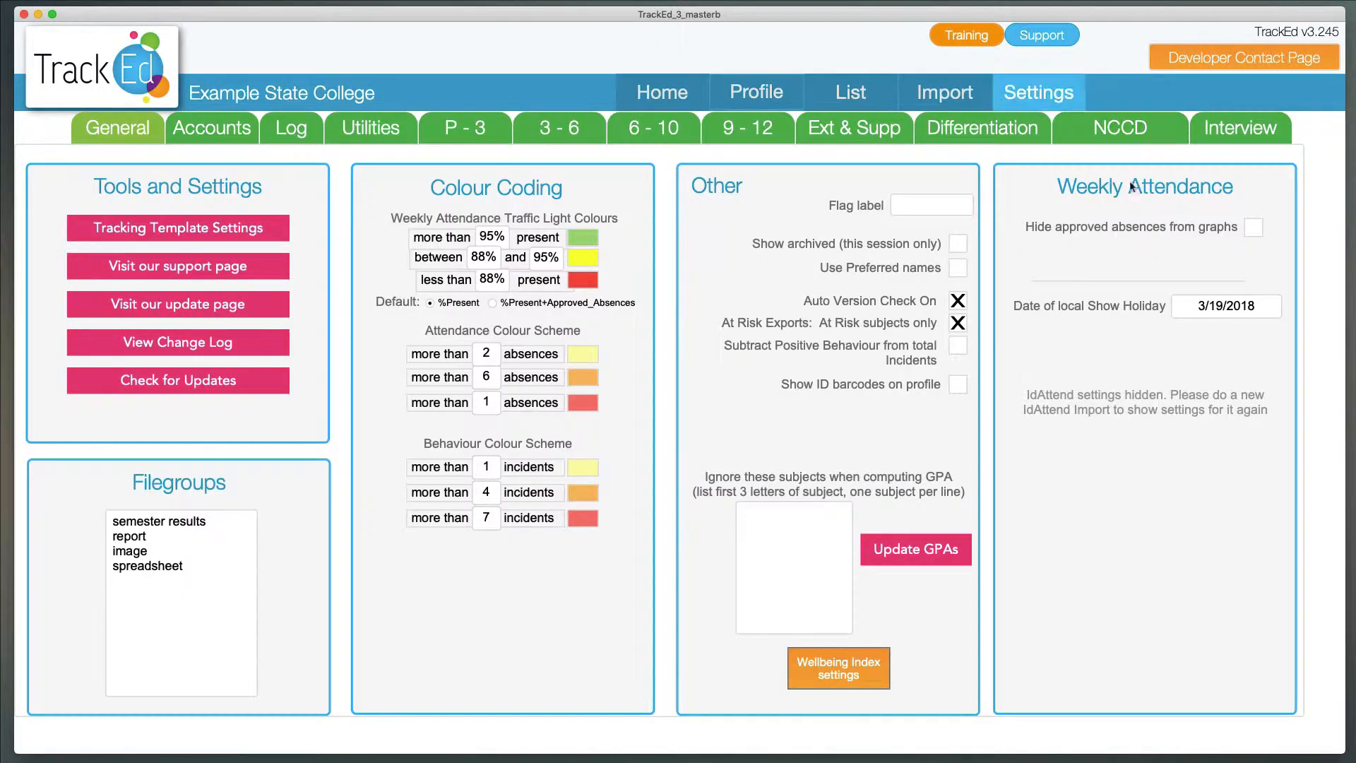
left_click(1241, 129)
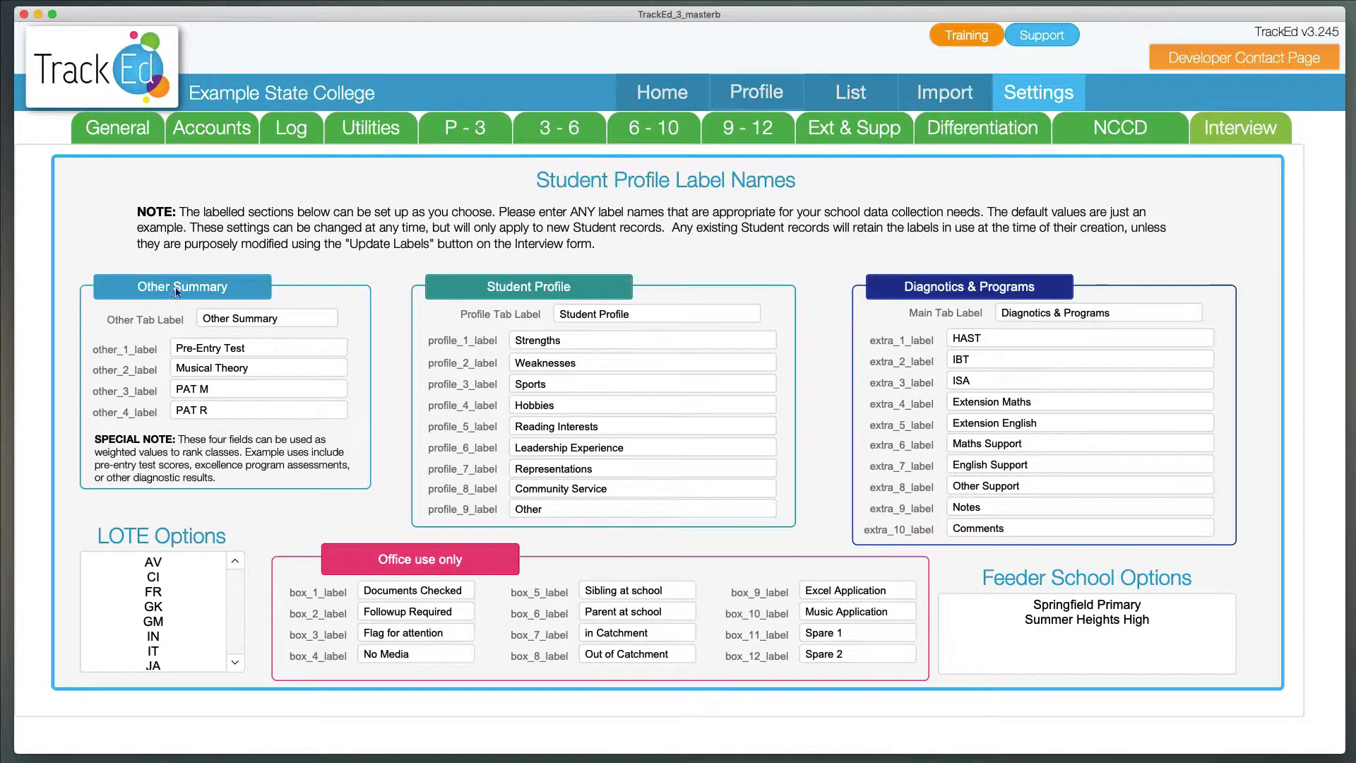
left_click(251, 354)
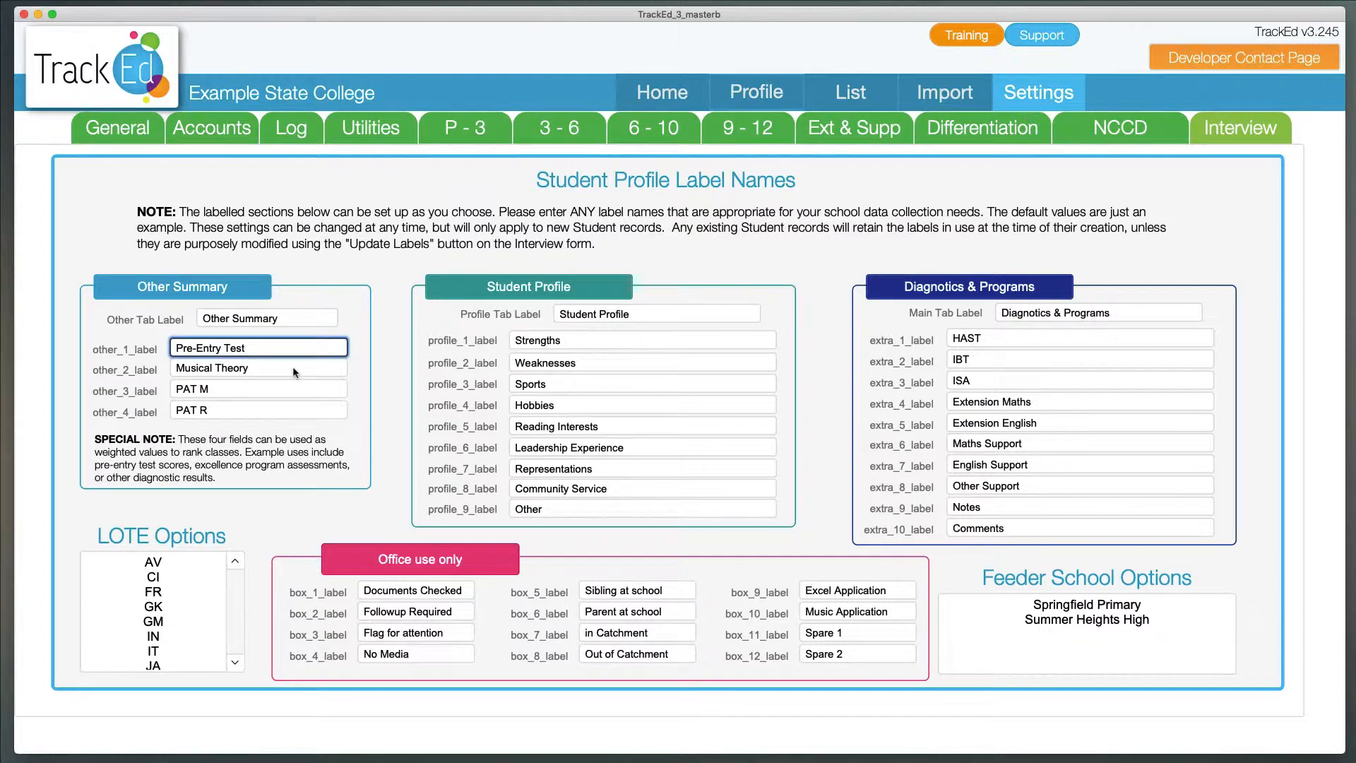
left_click(277, 370)
left_click(243, 392)
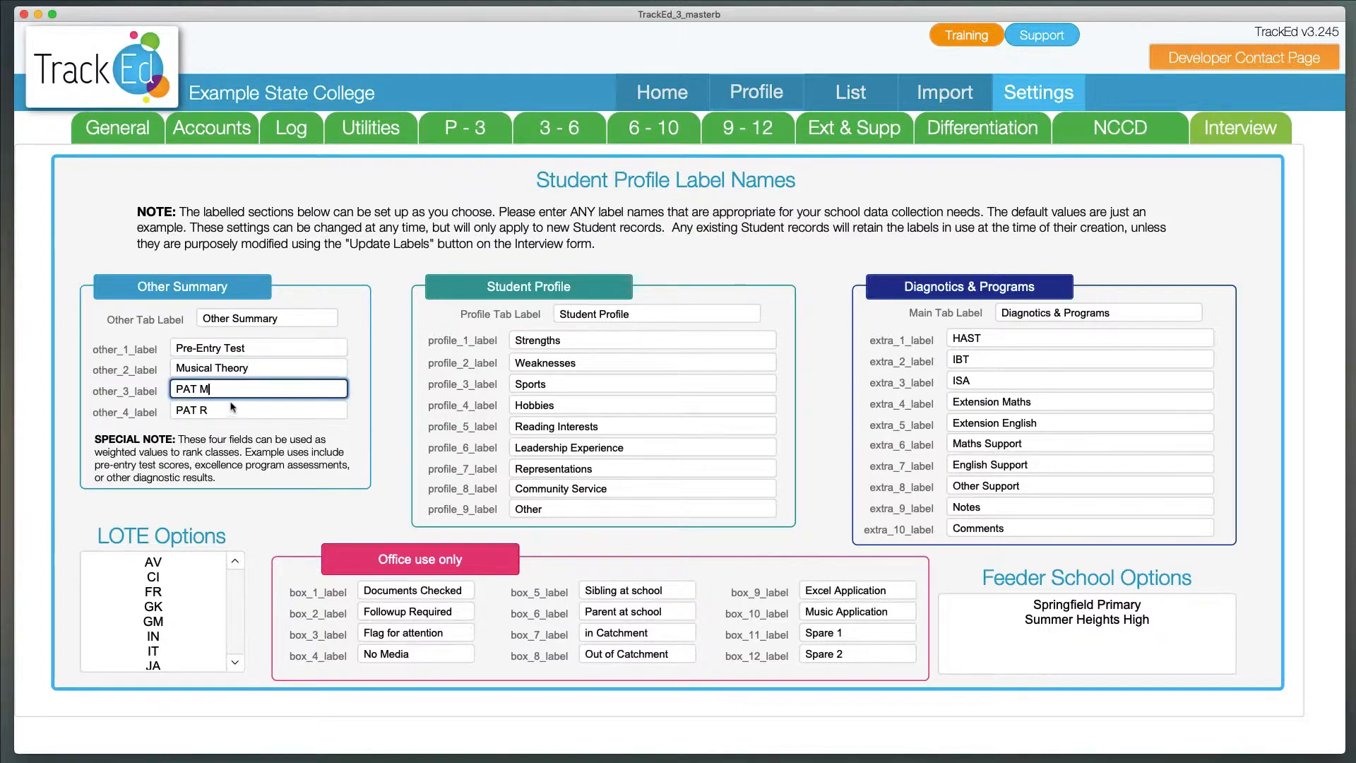
left_click(217, 410)
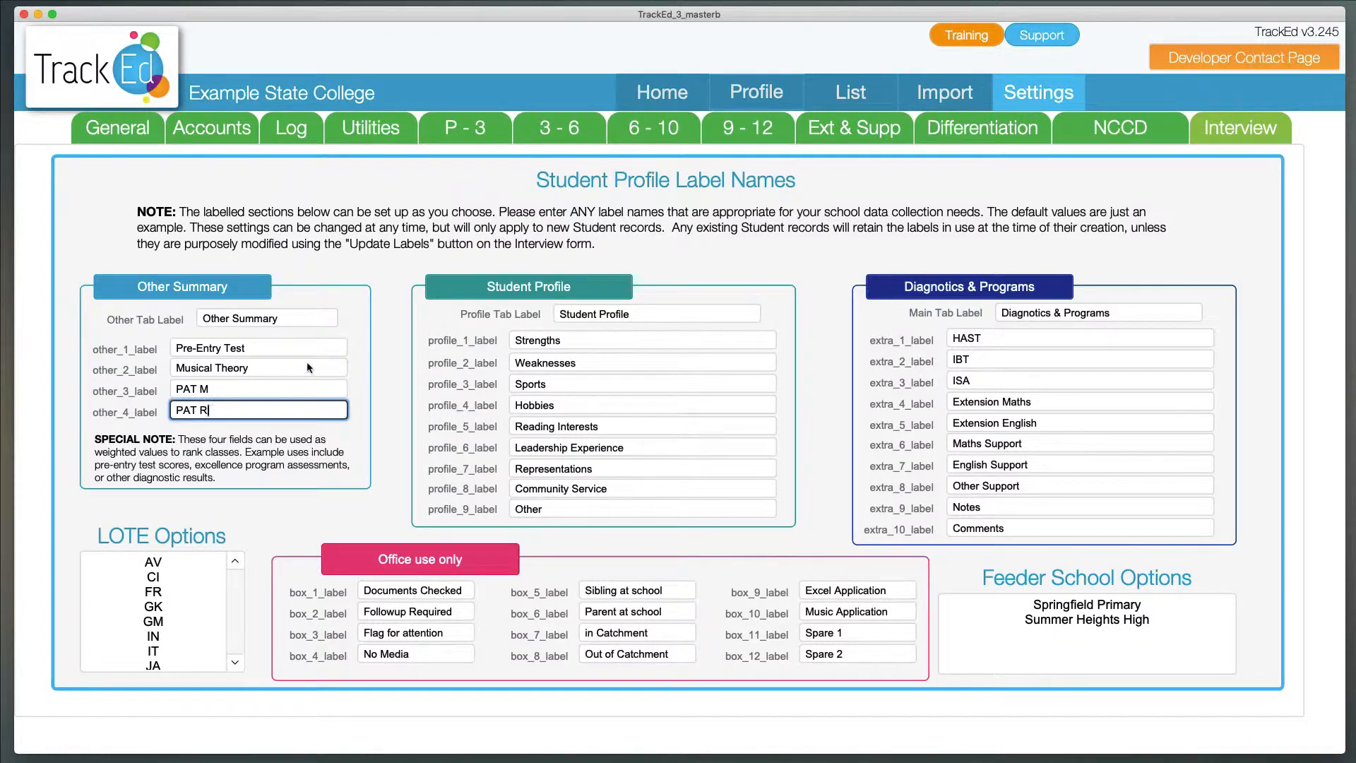
Review the Student Profile tab label and its profile labels, plus the main tab label of Diagnostics & Programs
left_click(567, 313)
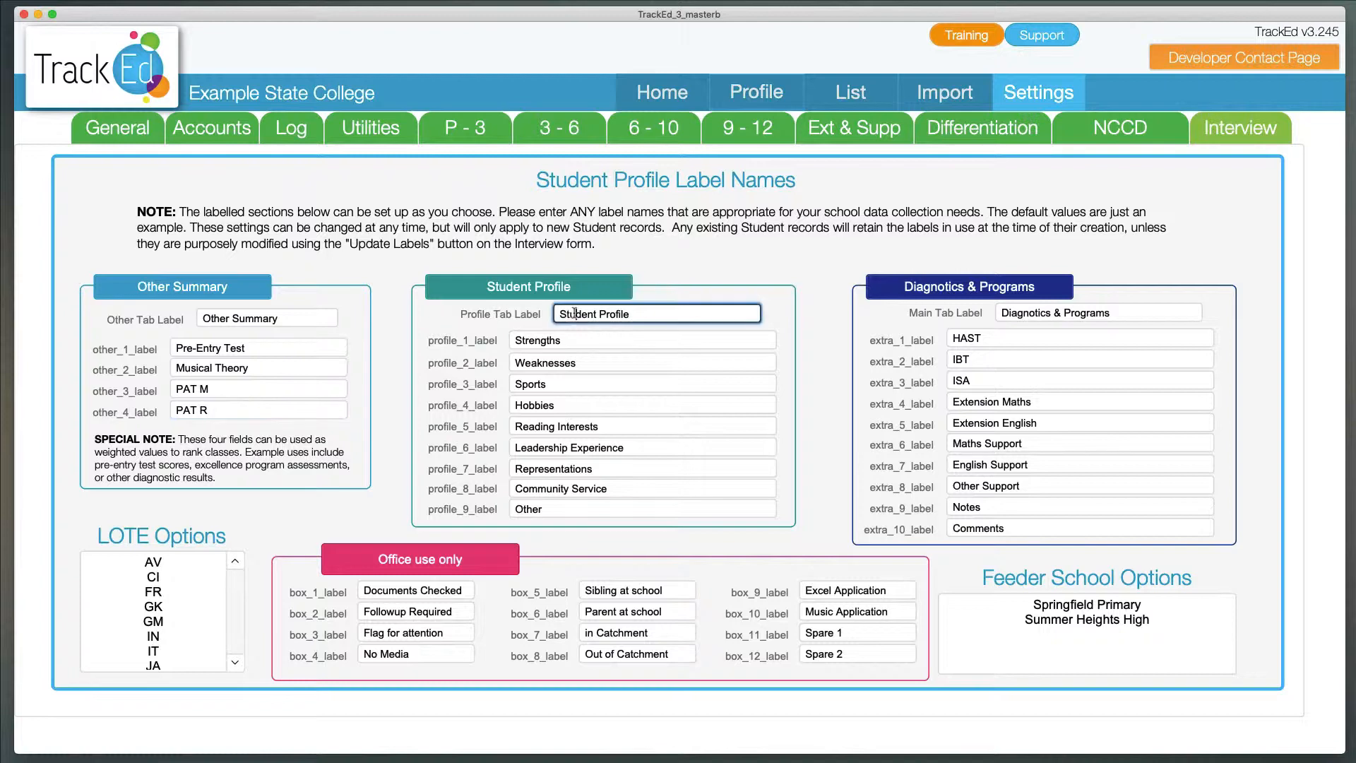
key("super+a")
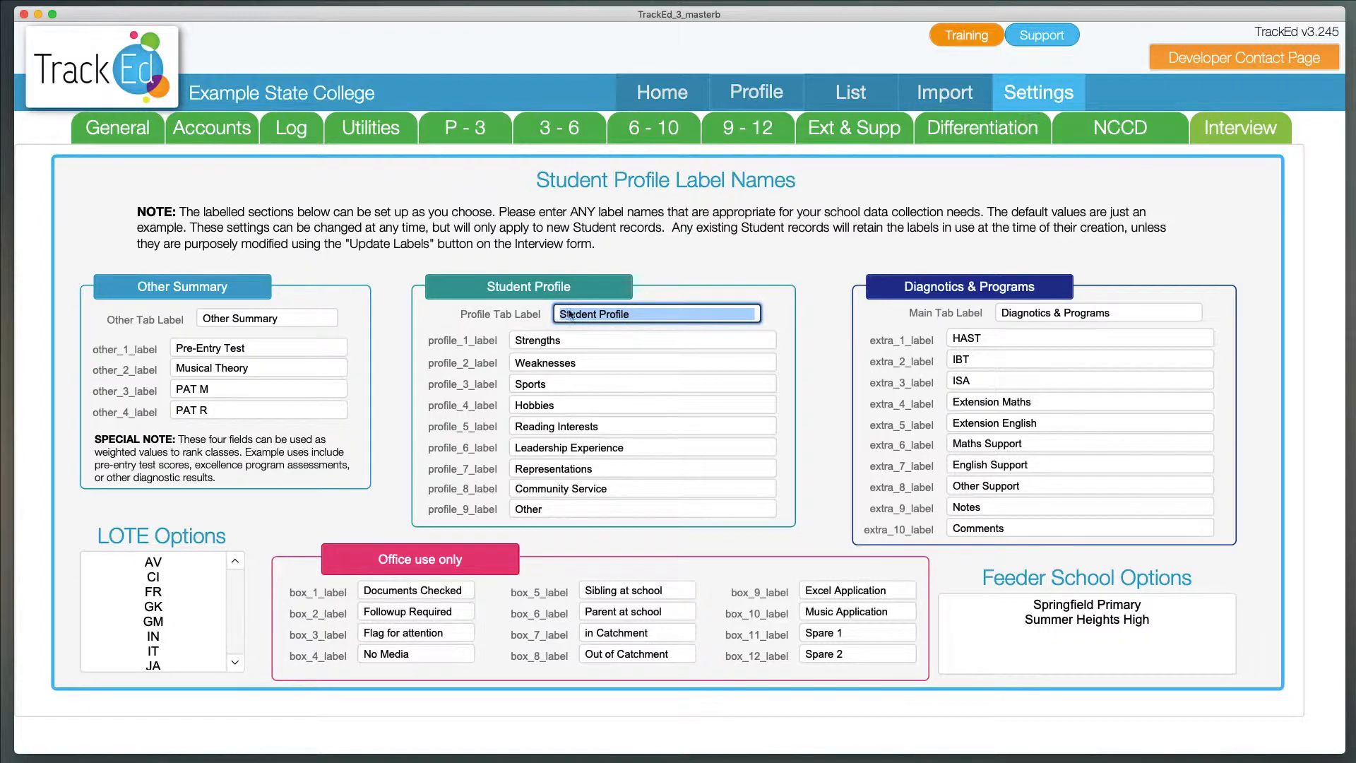
left_click(573, 341)
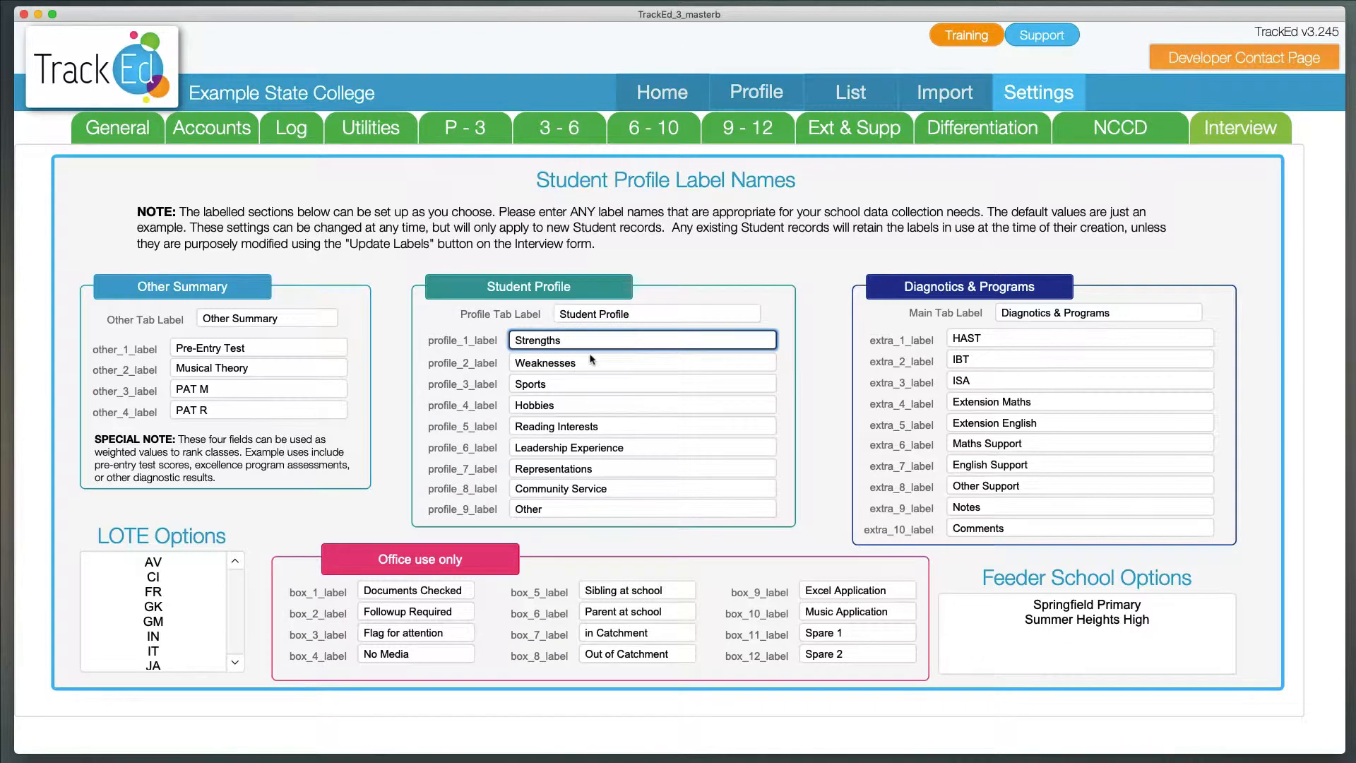
left_click(591, 362)
left_click(587, 385)
left_click(585, 403)
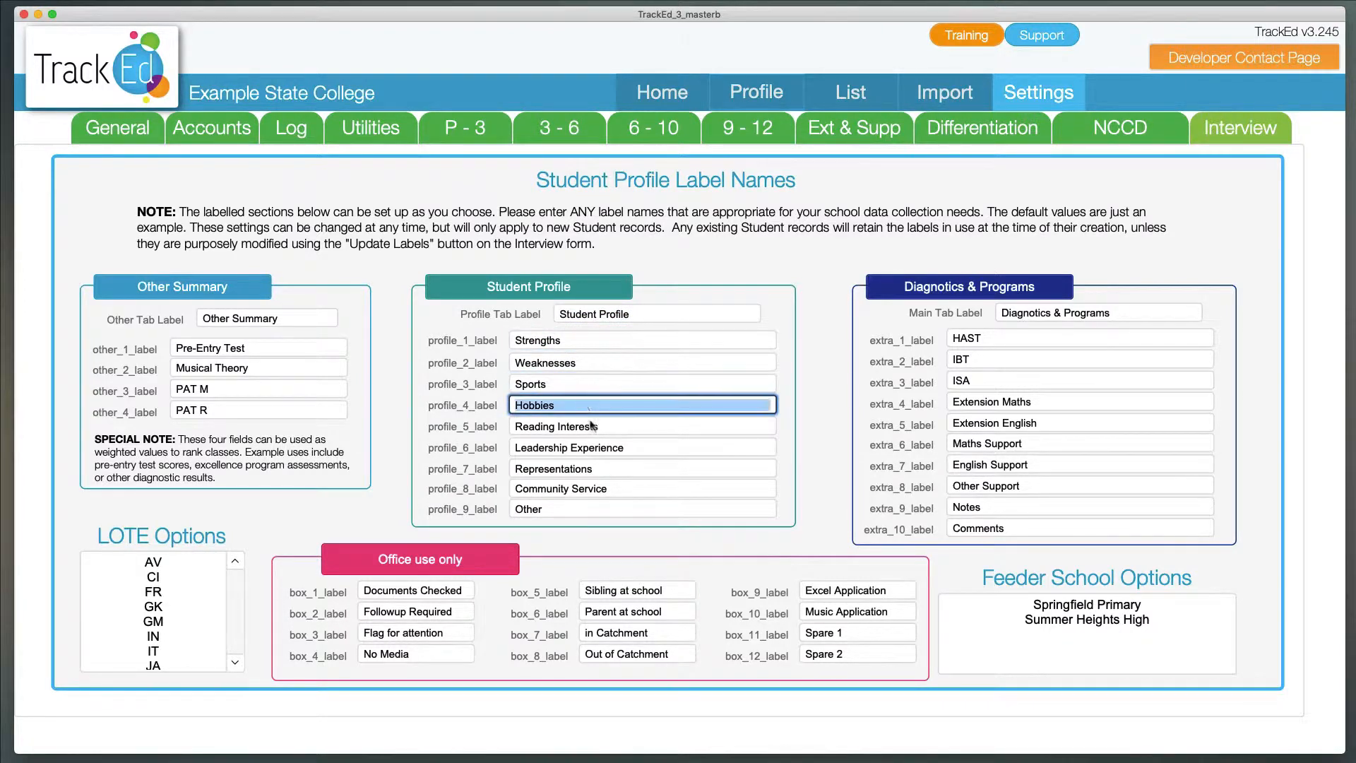
key("Tab")
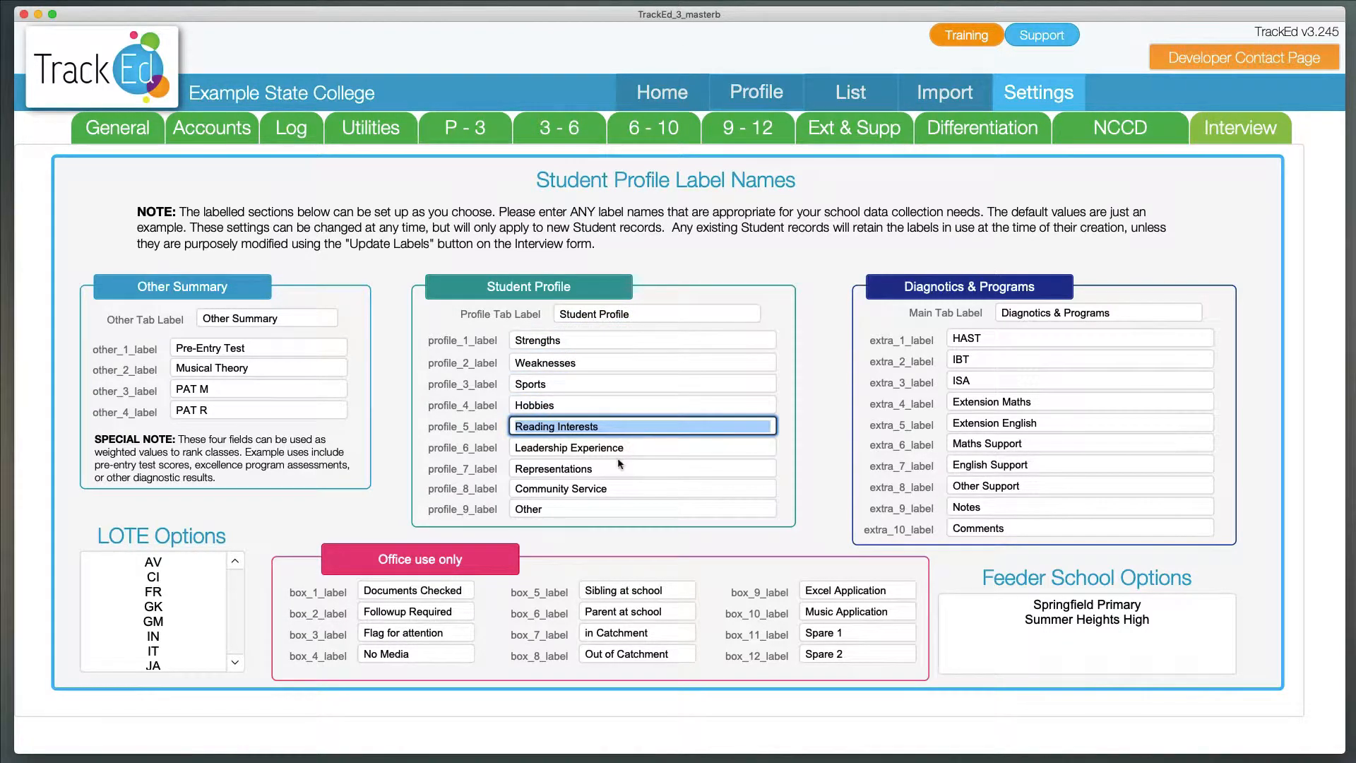
left_click(1074, 313)
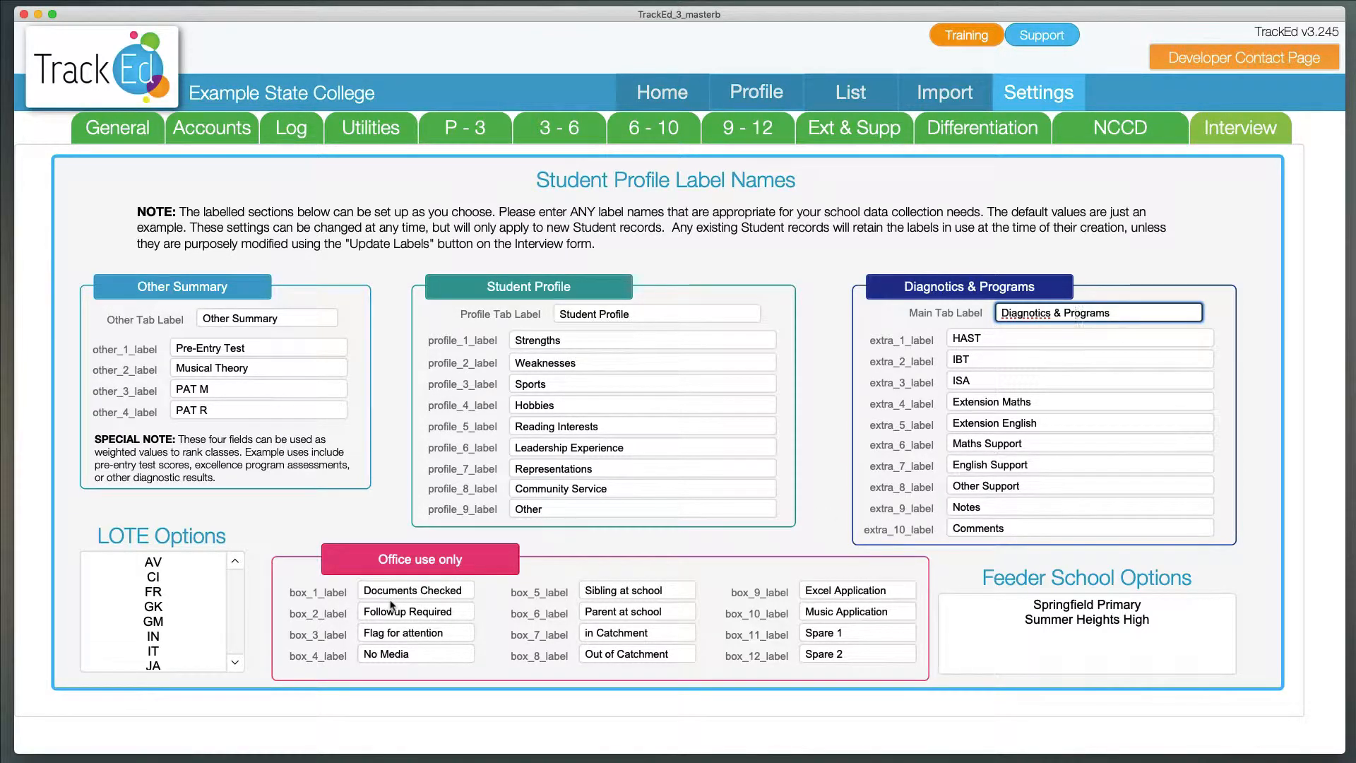
Review the Office use only box labels and the Feeder School Options list in the Interview settings
left_click(466, 594)
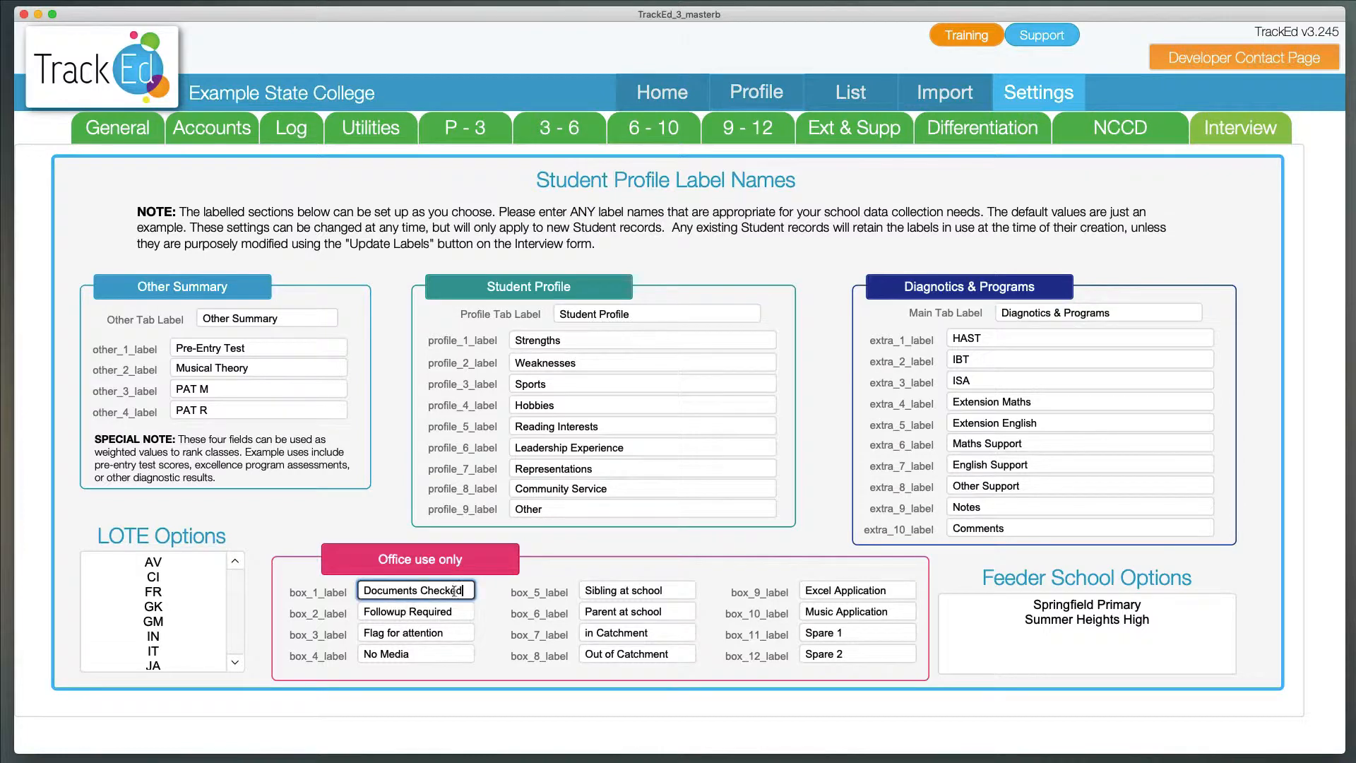
left_click(460, 611)
left_click(462, 633)
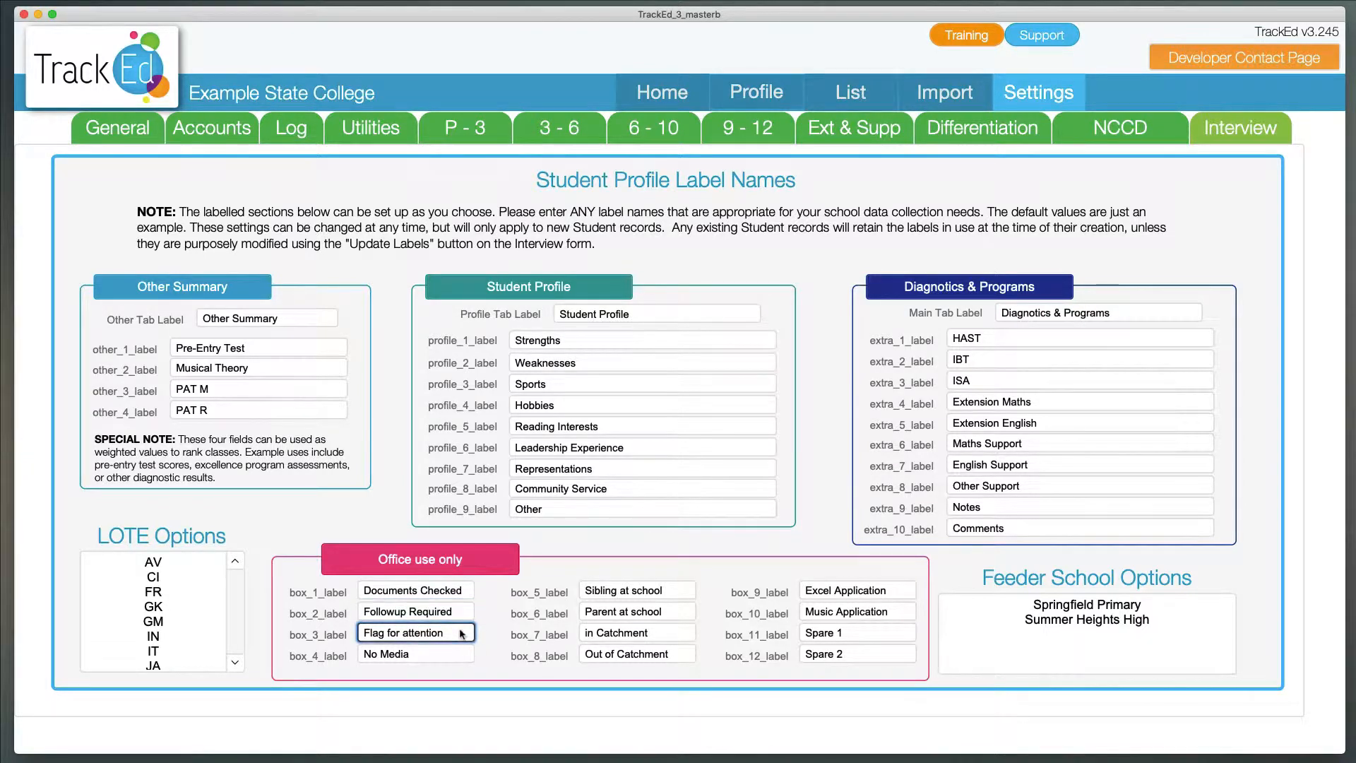
left_click(452, 653)
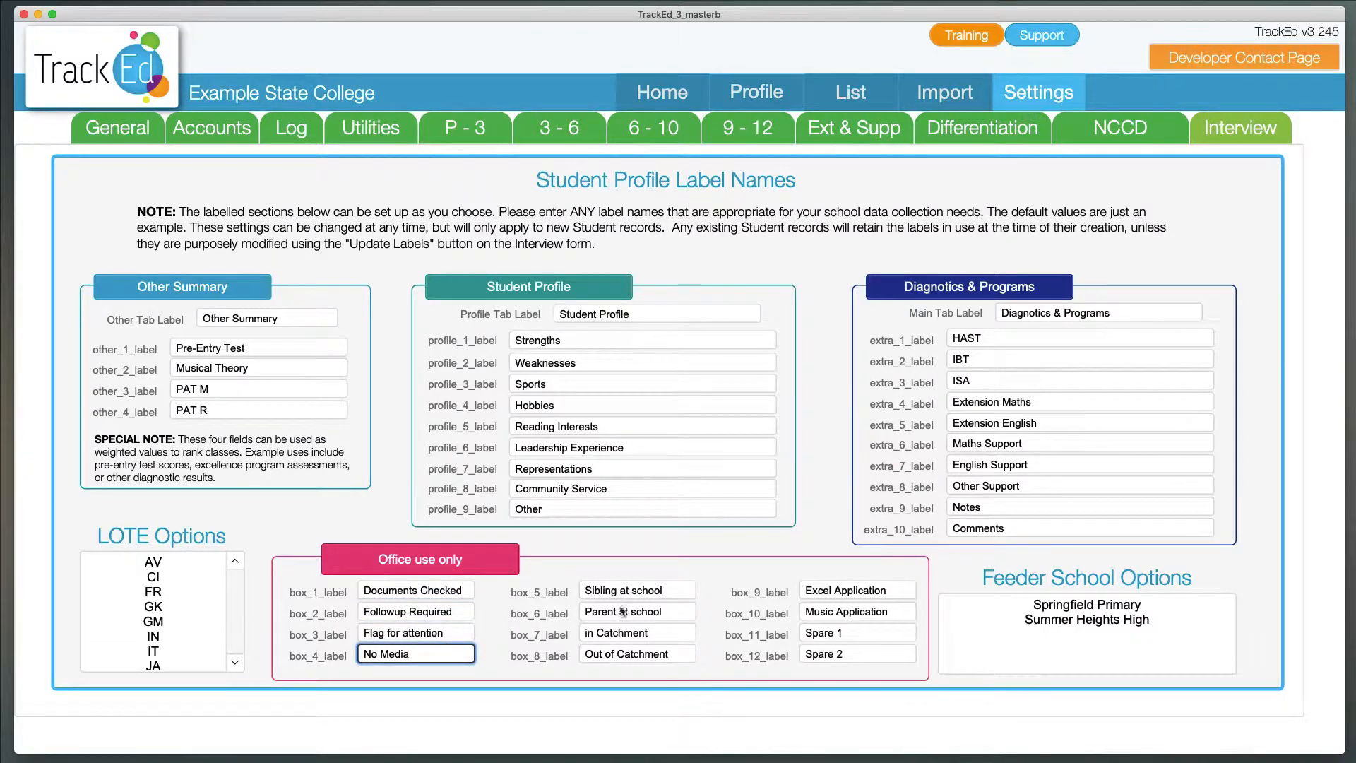
left_click(663, 592)
left_click(674, 612)
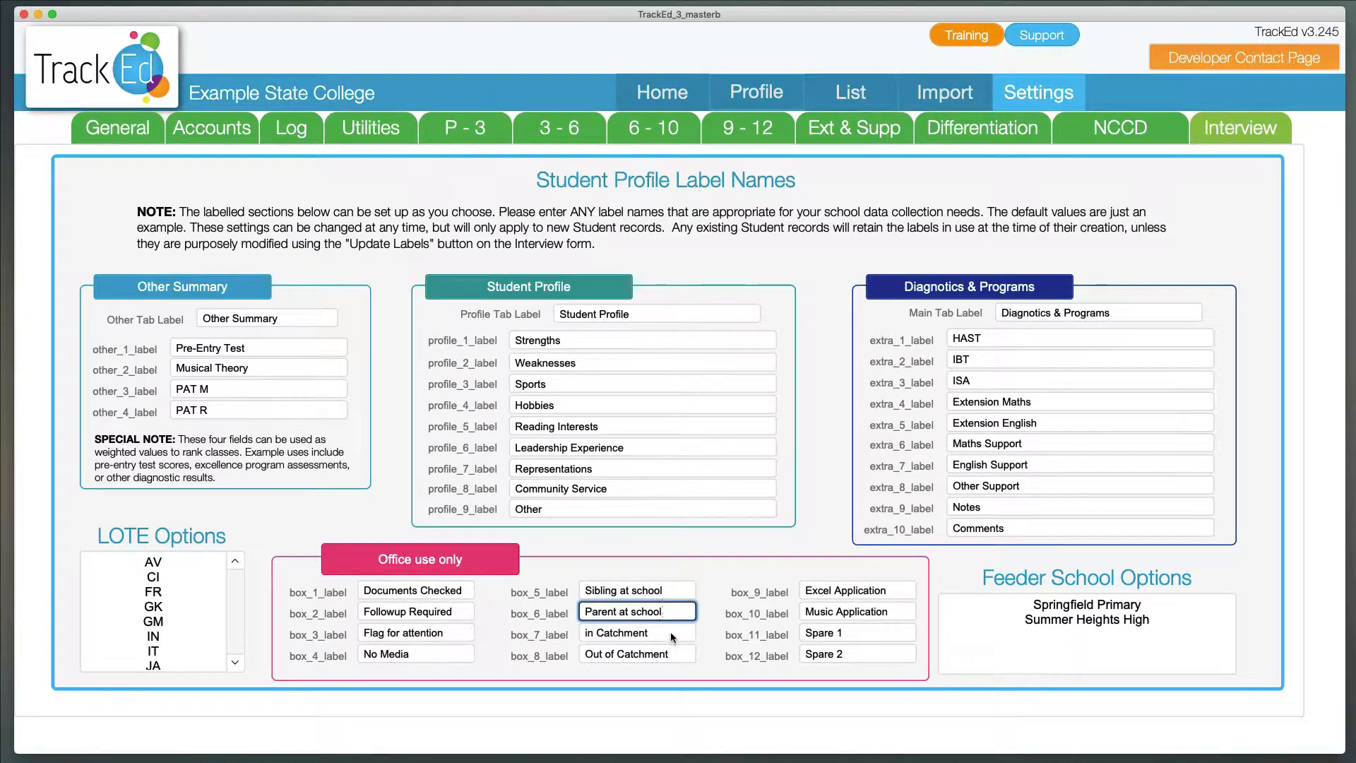
left_click(671, 639)
left_click(675, 650)
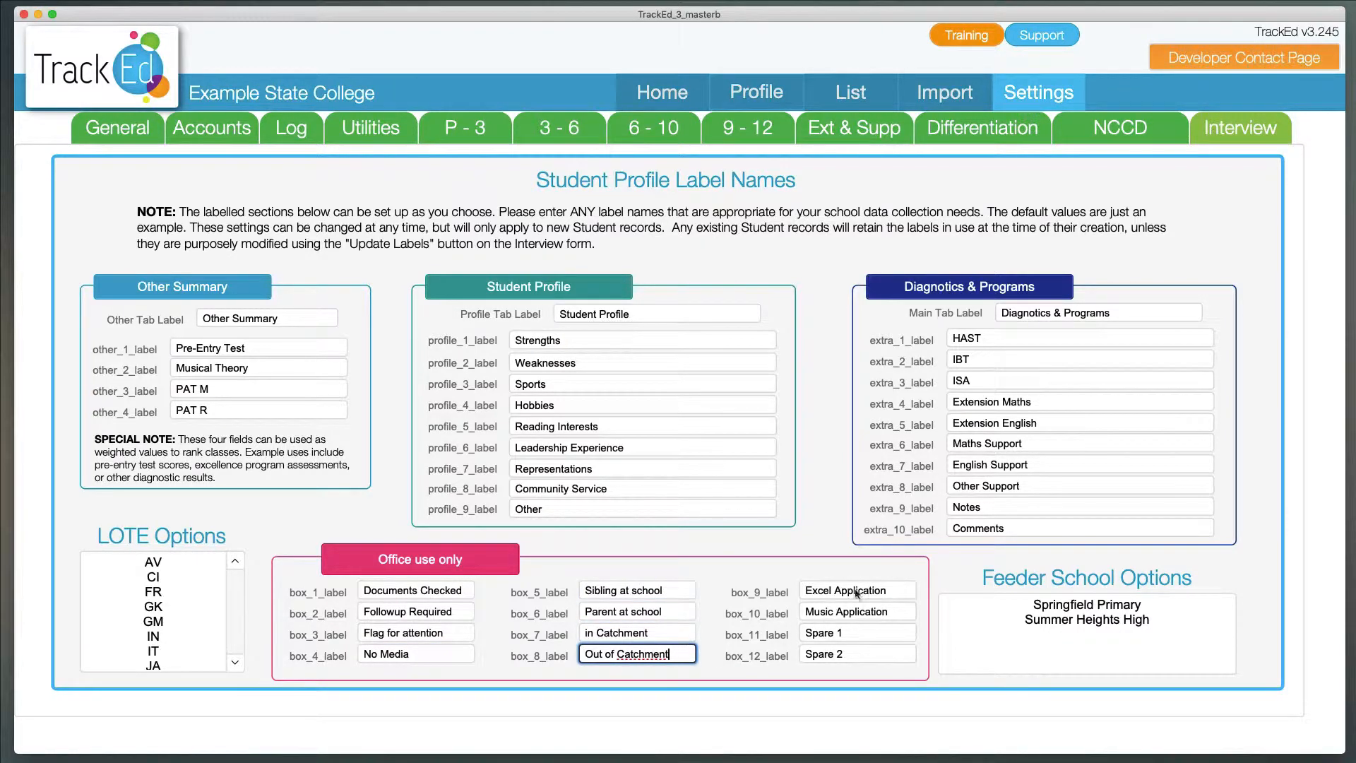
left_click(889, 588)
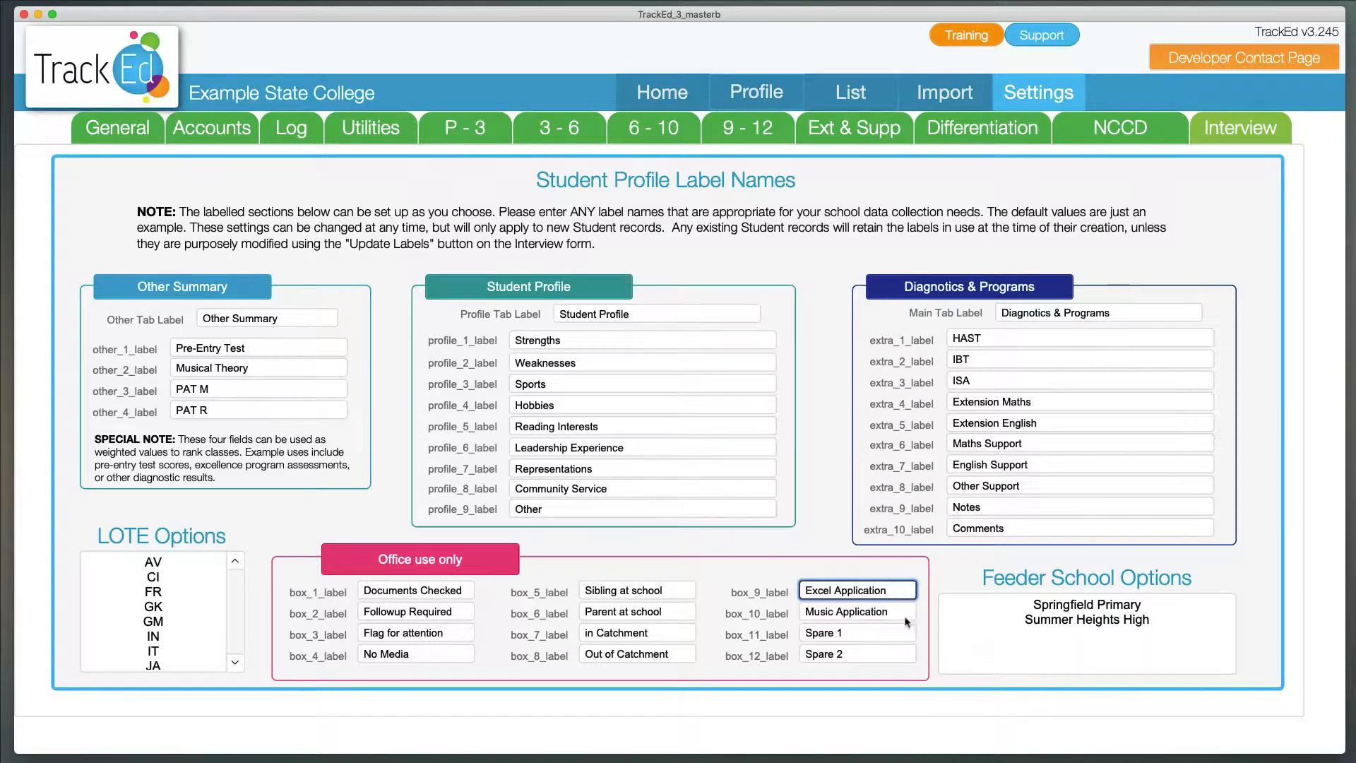
left_click(906, 616)
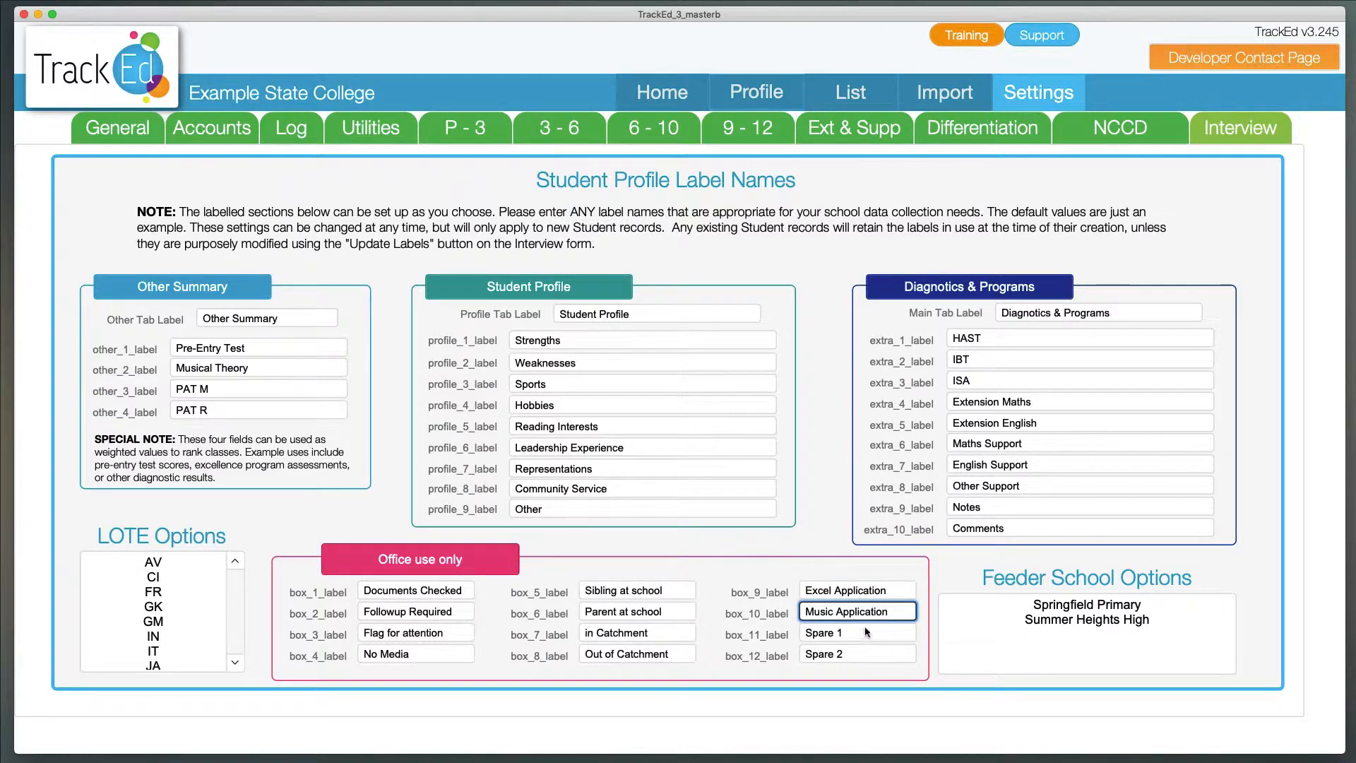
left_click(866, 653)
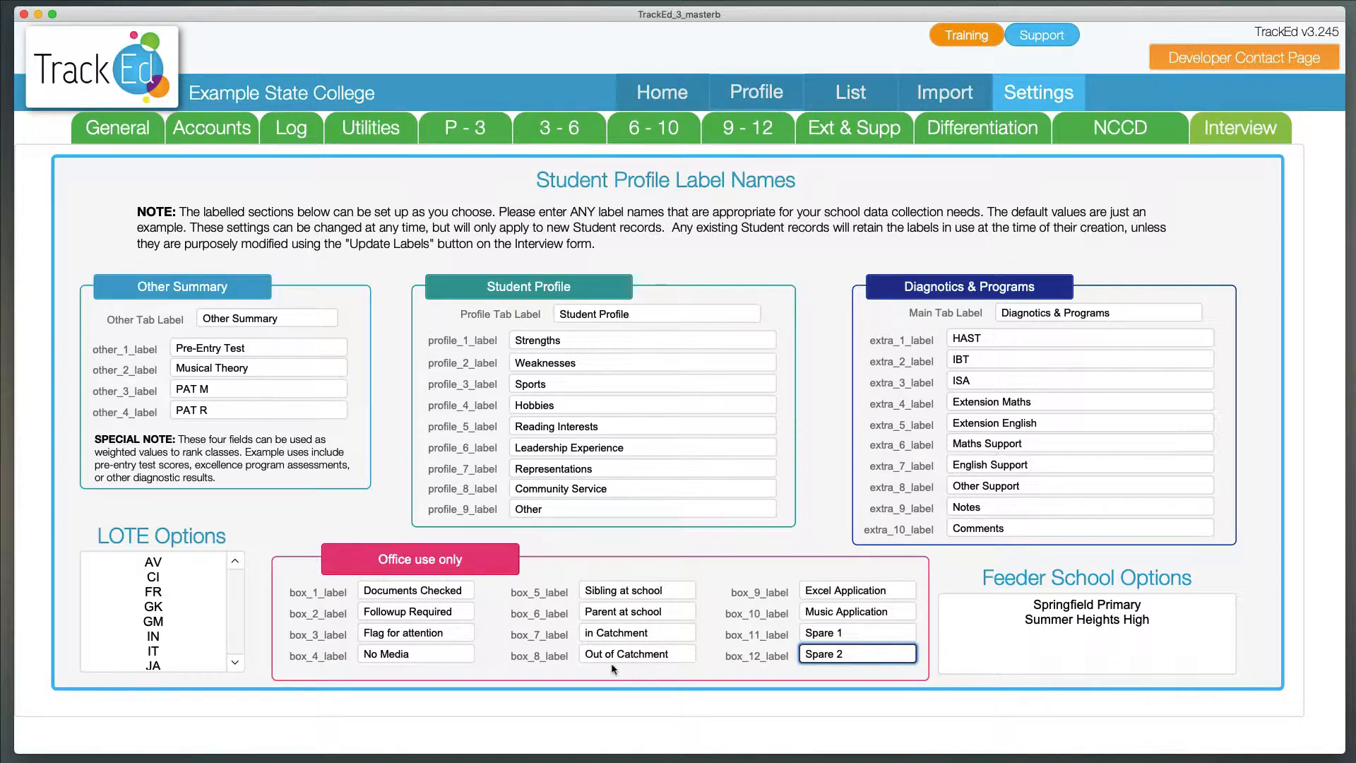
left_click(1095, 635)
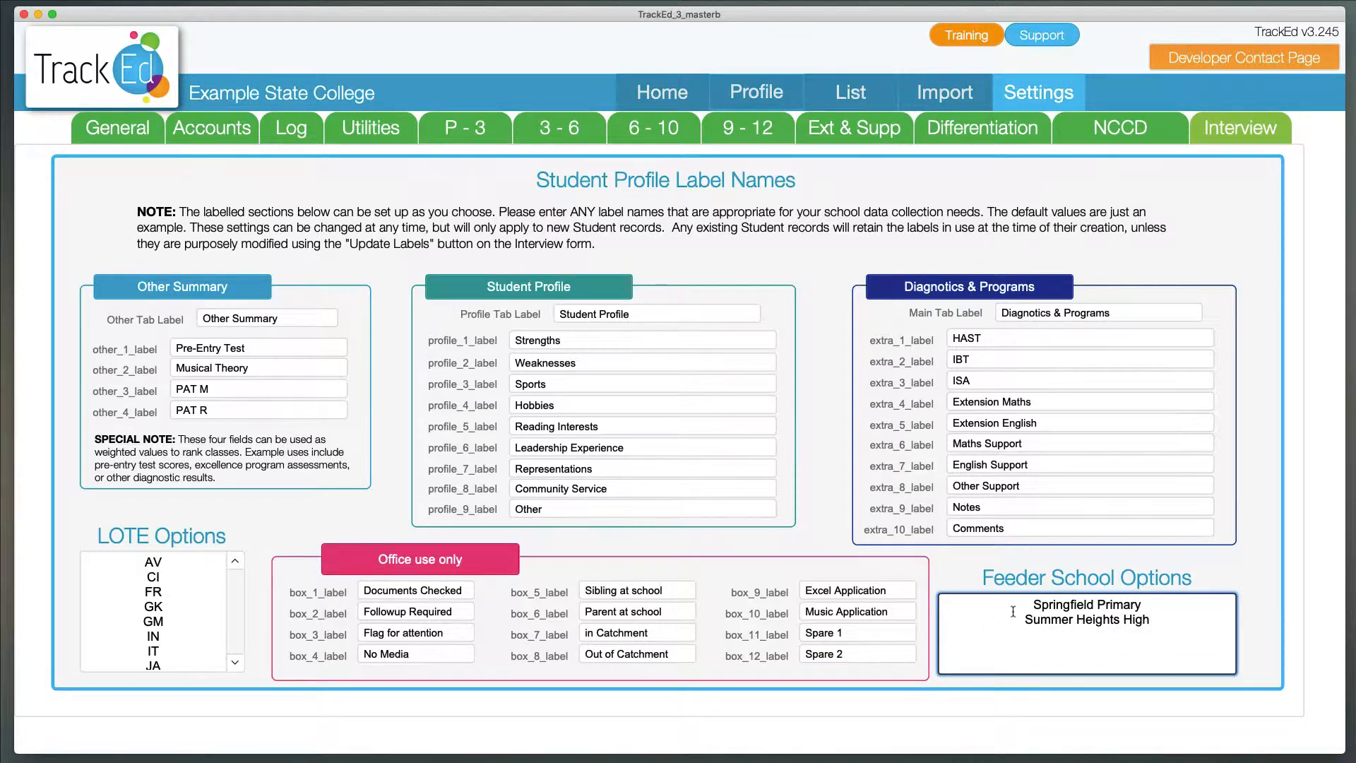
left_click(1024, 569)
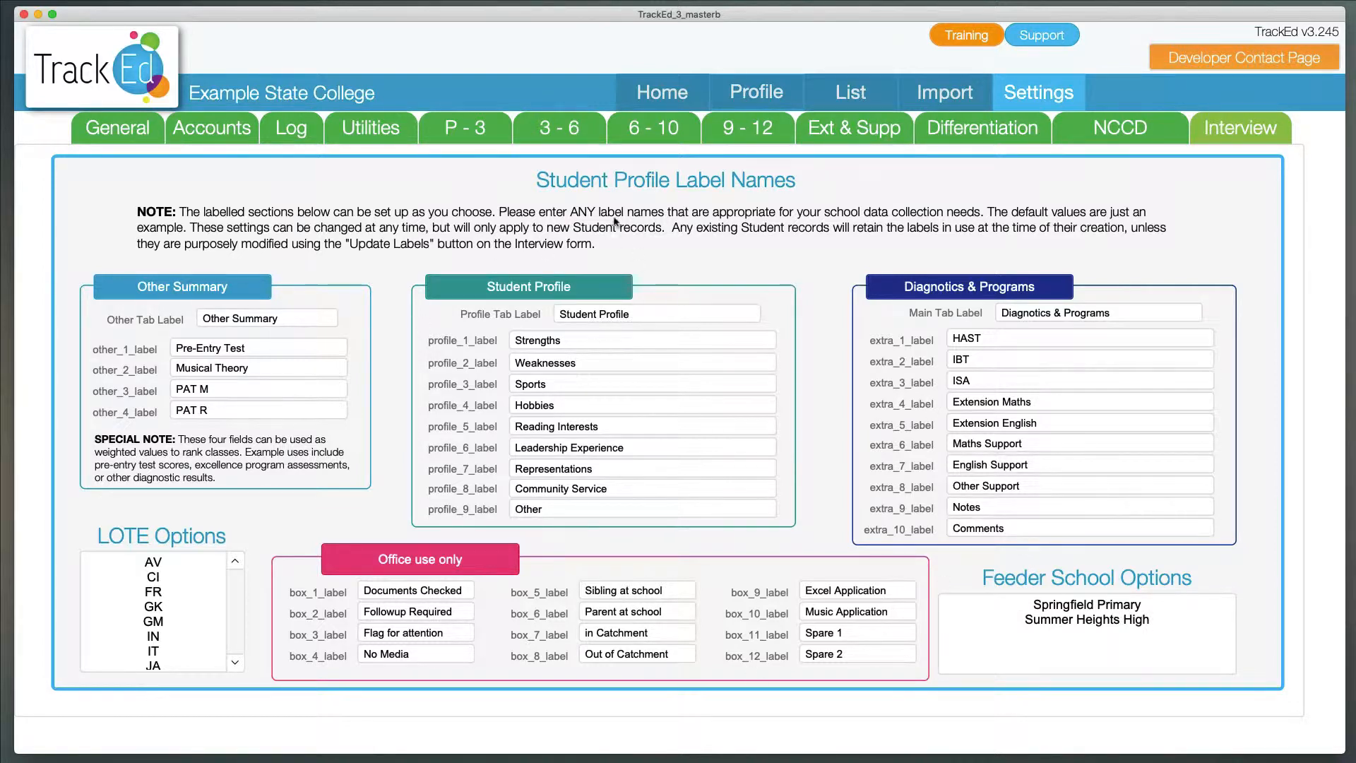
Return to the student profile, reopen its Enrolment Interview form, and view it through to the Office use only section
left_click(743, 106)
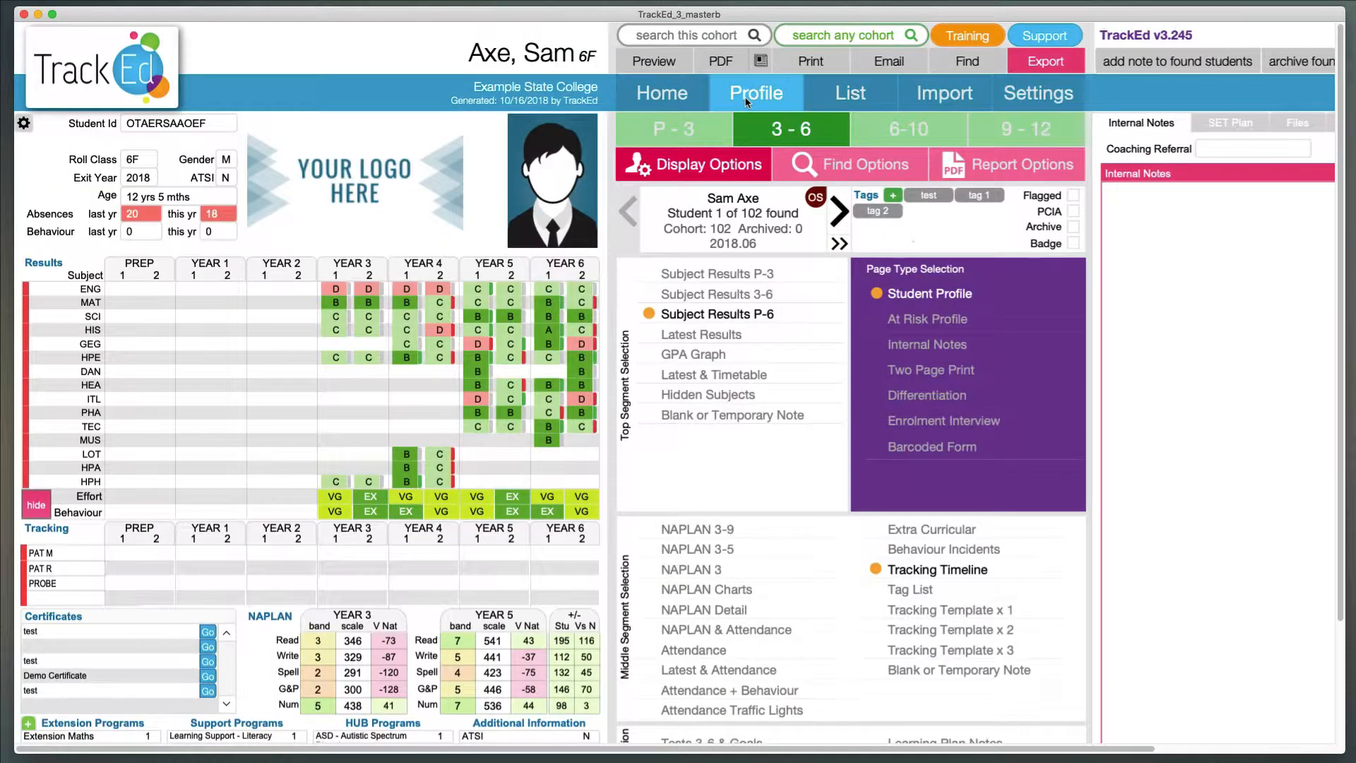
left_click(945, 423)
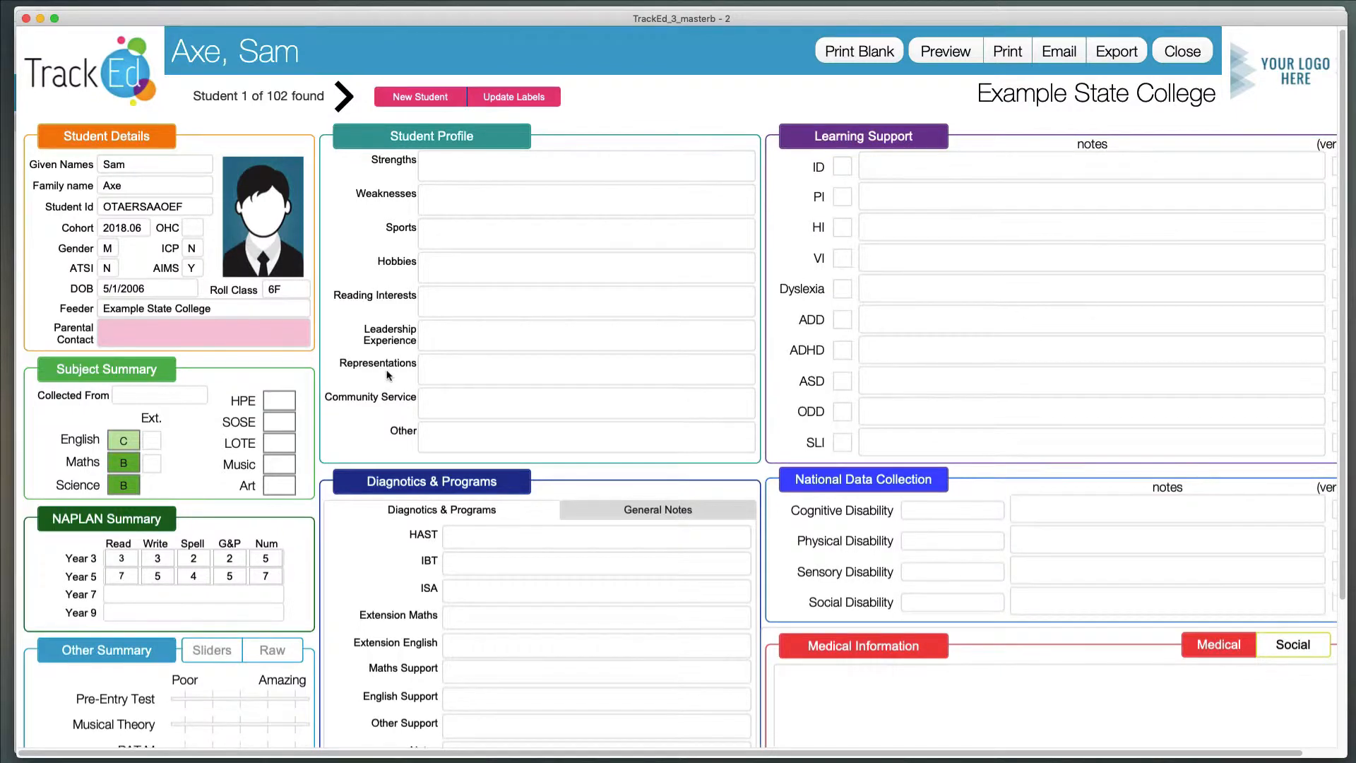
scroll(388, 373, "down", 5)
scroll(388, 376, "down", 5)
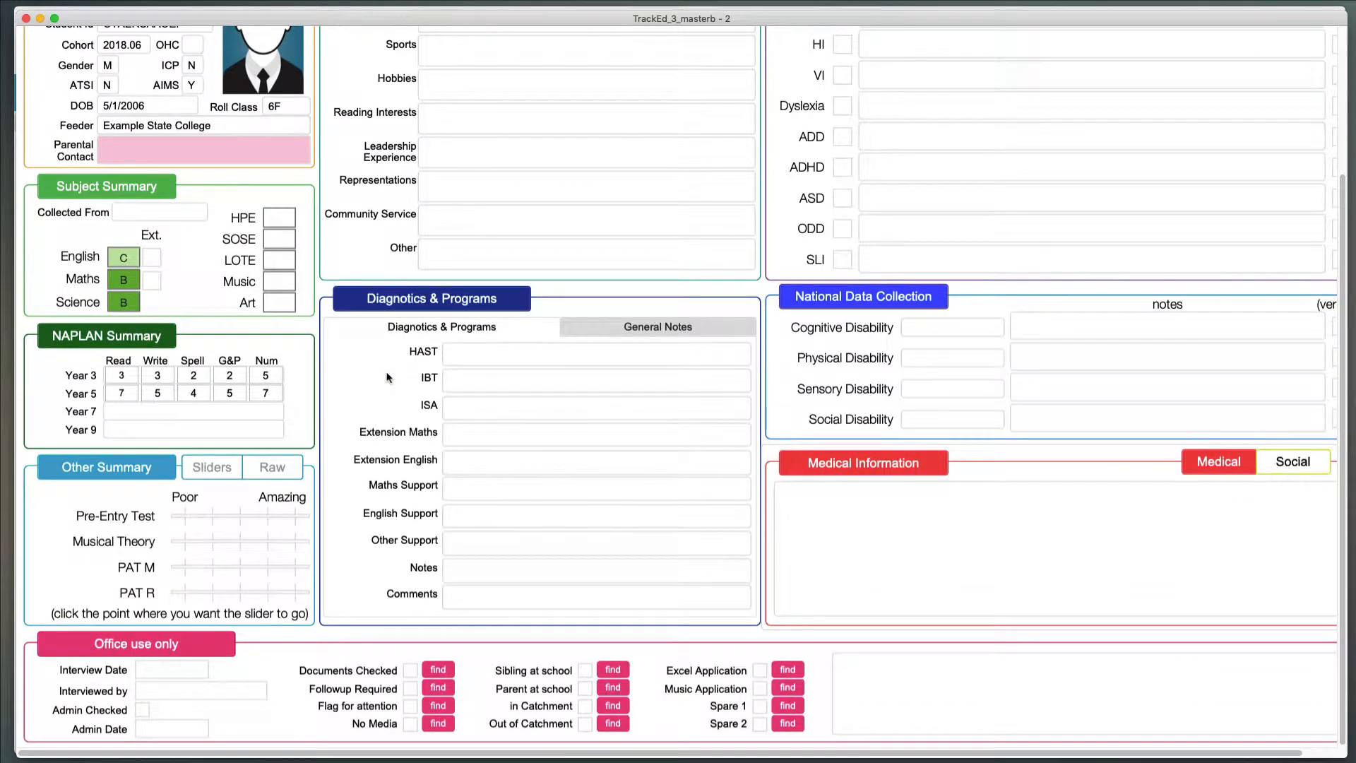
scroll(388, 378, "up", 10)
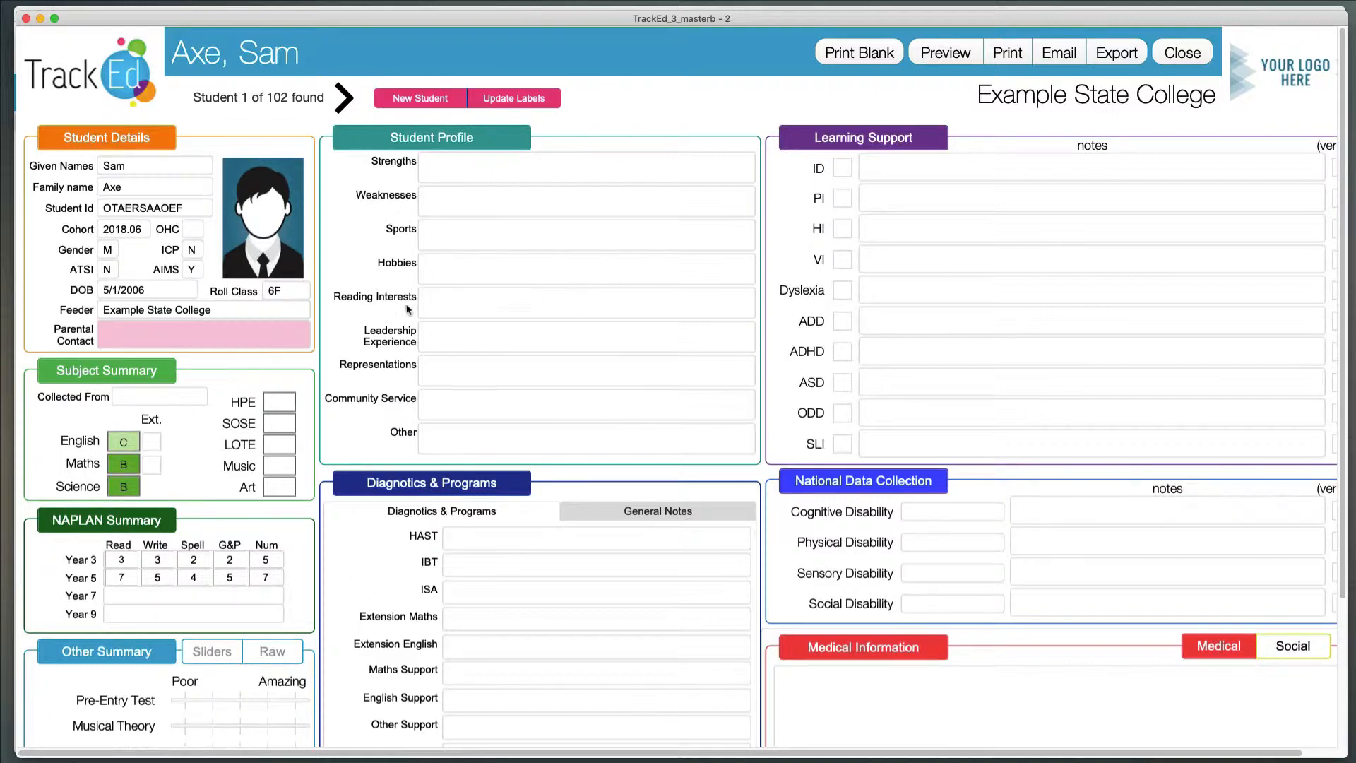
Examine the Student Details, Subject Summary, NAPLAN Summary and Other Summary sections of the student's interview form
left_click(132, 209)
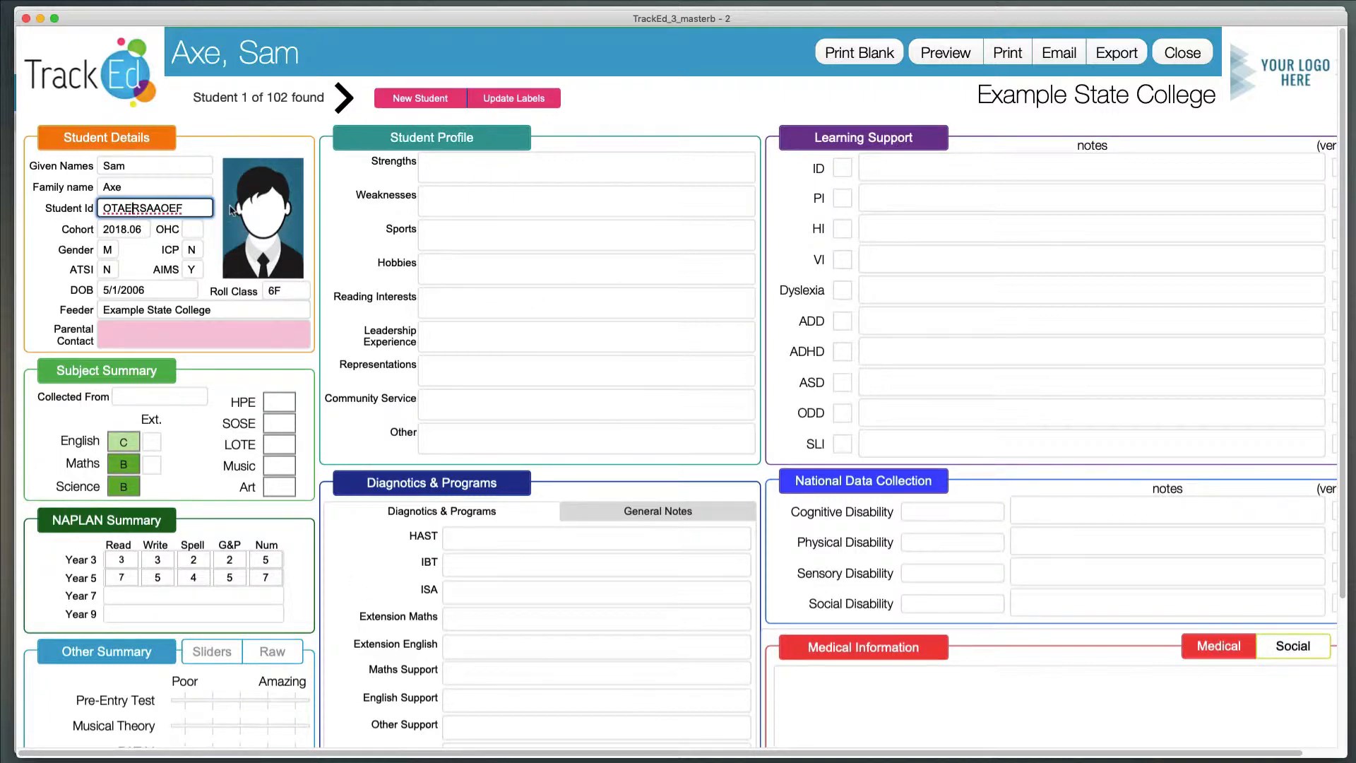
left_click(212, 503)
scroll(212, 506, "down", 2)
scroll(212, 505, "up", 2)
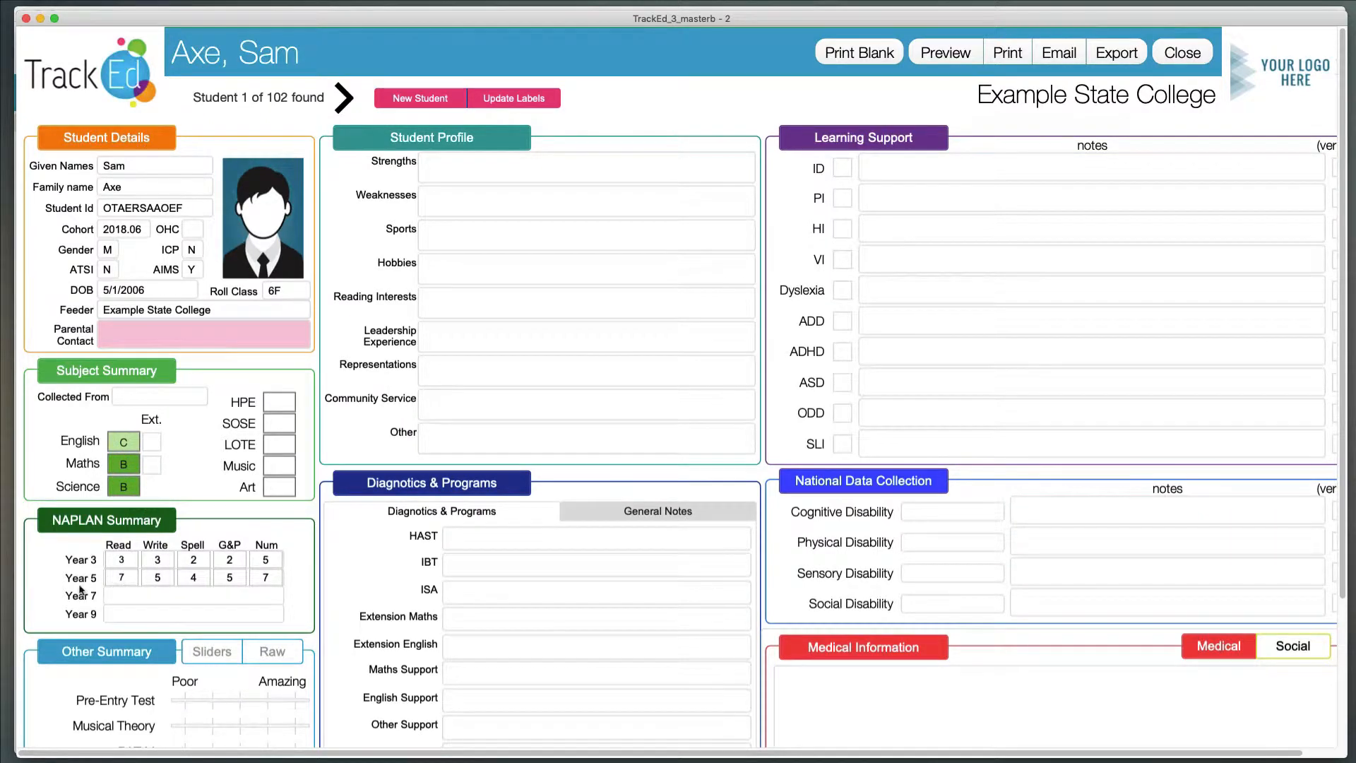
scroll(85, 587, "down", 3)
scroll(81, 588, "up", 3)
scroll(80, 588, "down", 5)
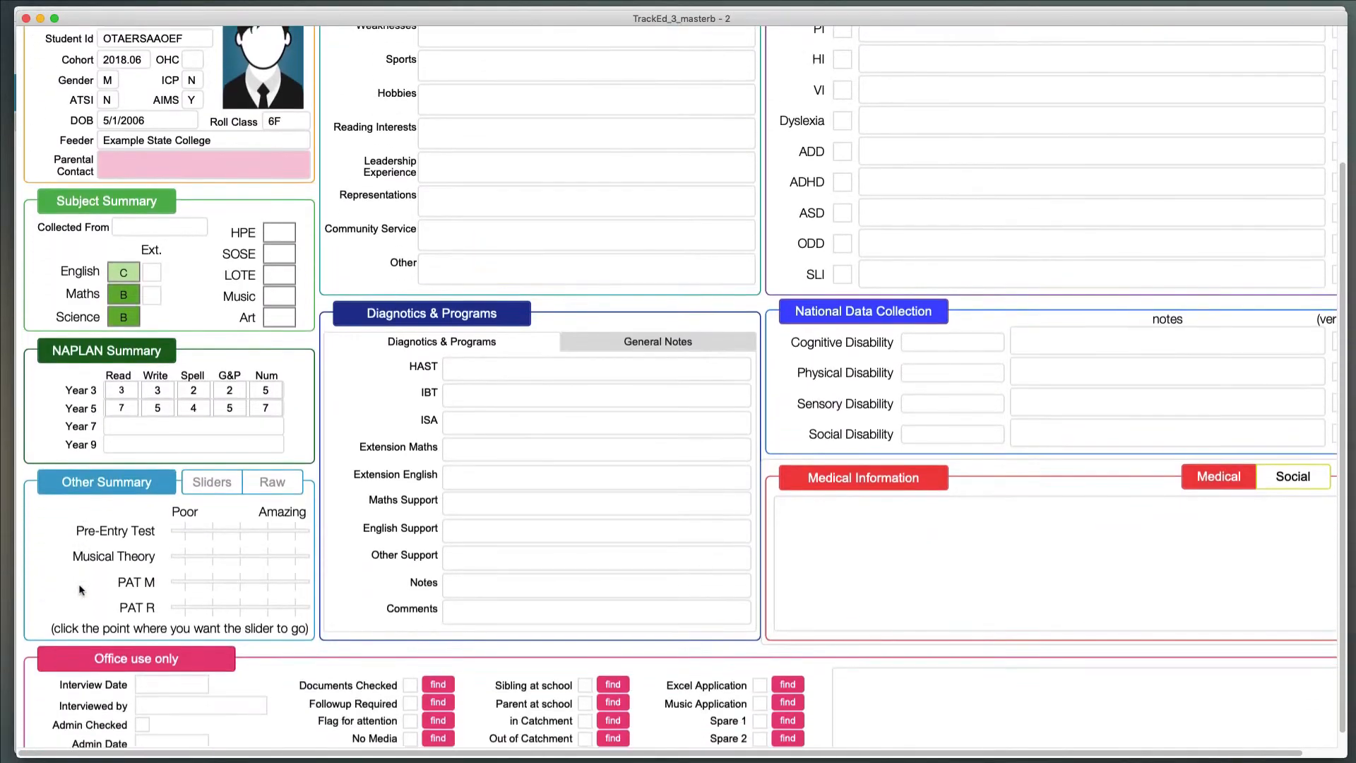
scroll(80, 519, "up", 4)
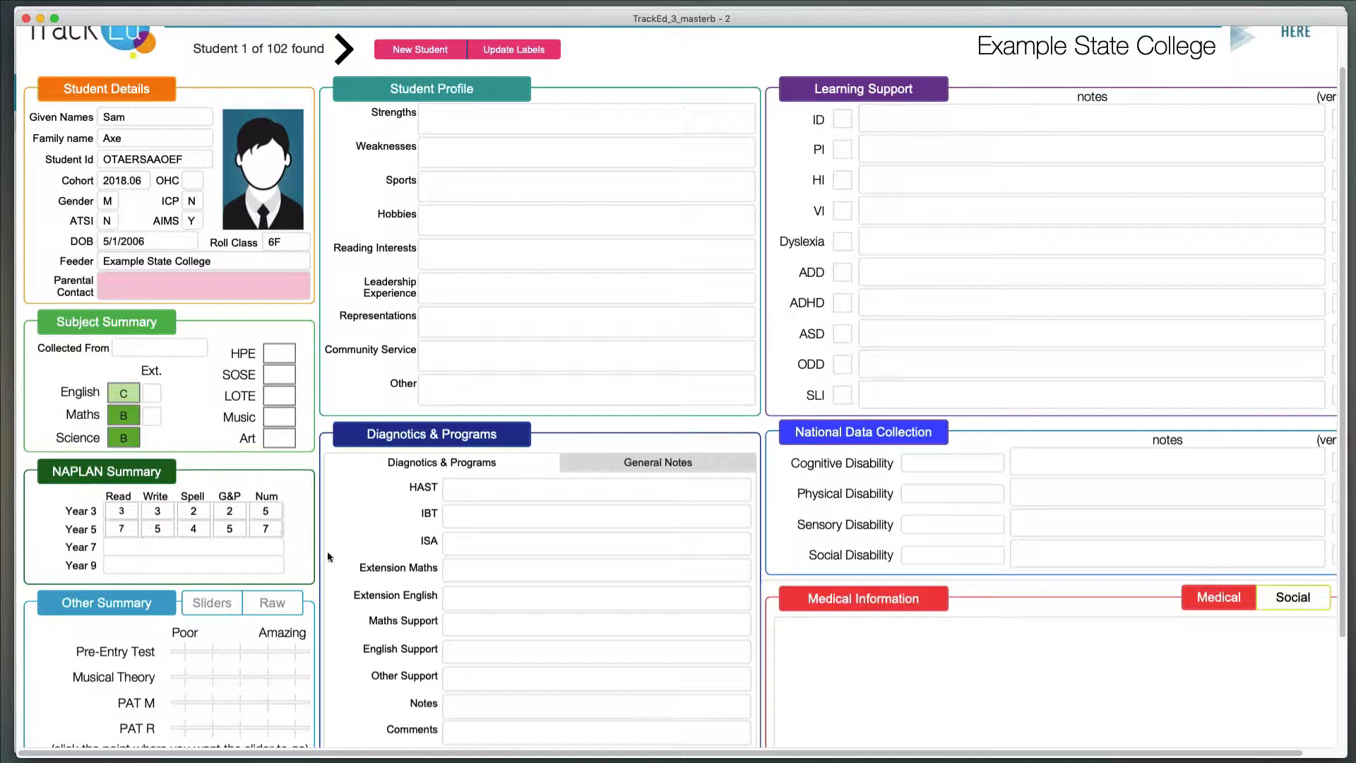
scroll(329, 554, "up", 2)
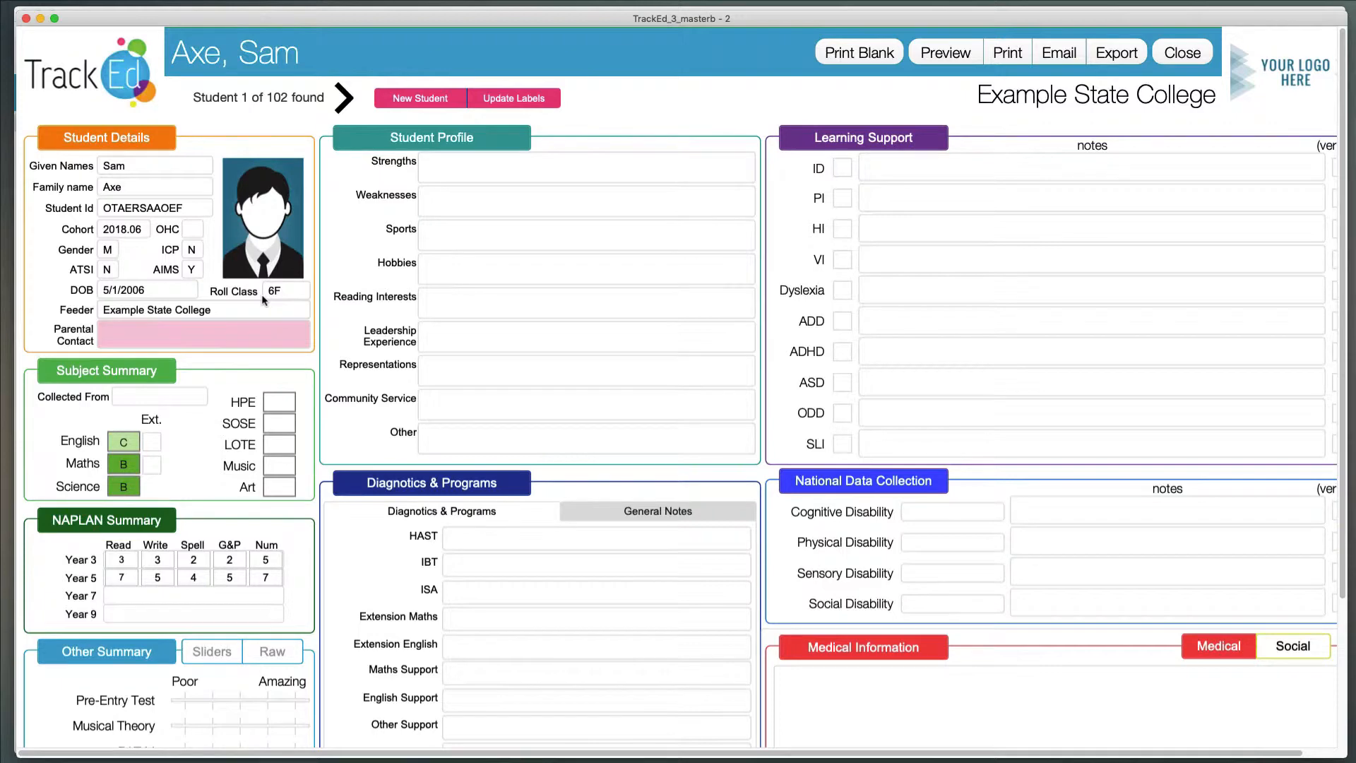
Examine the Strengths, Weaknesses and Sports fields of the Student Profile section
left_click(548, 177)
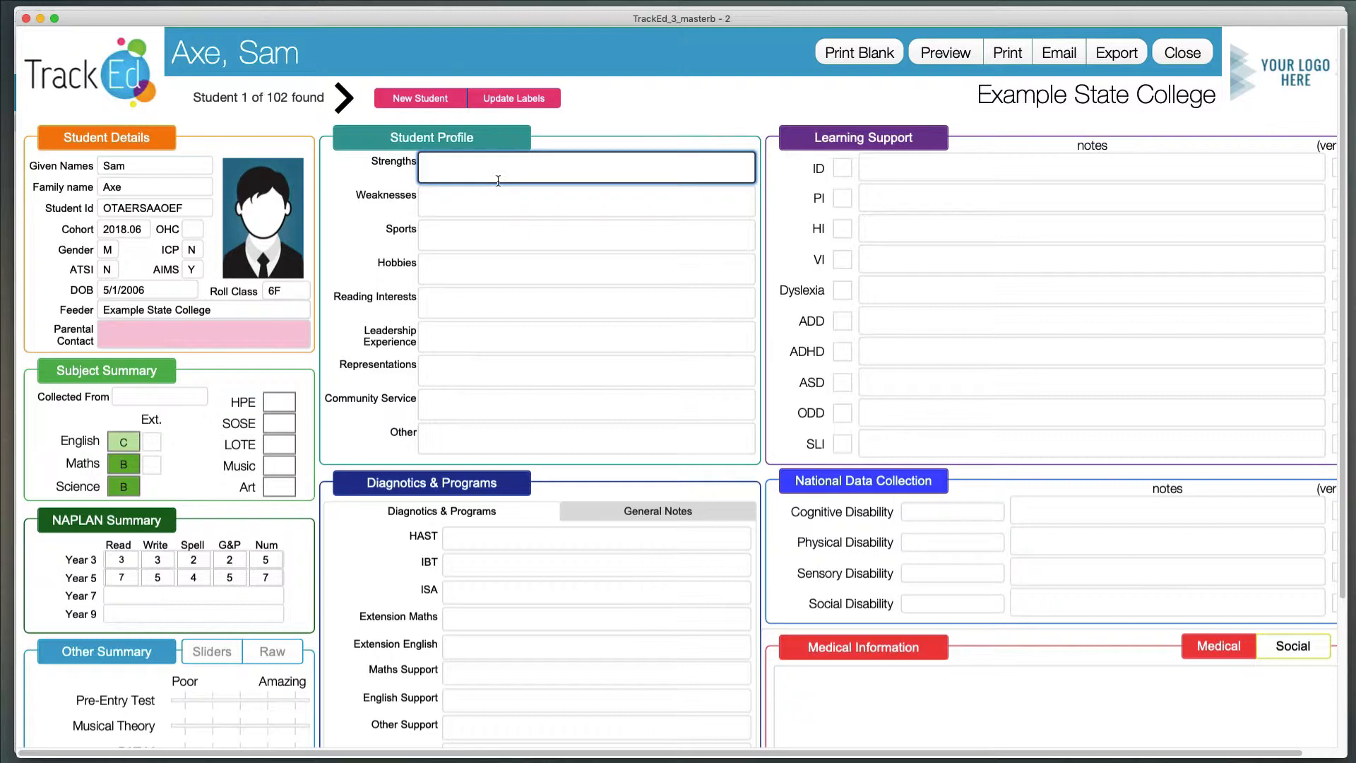
left_click(721, 104)
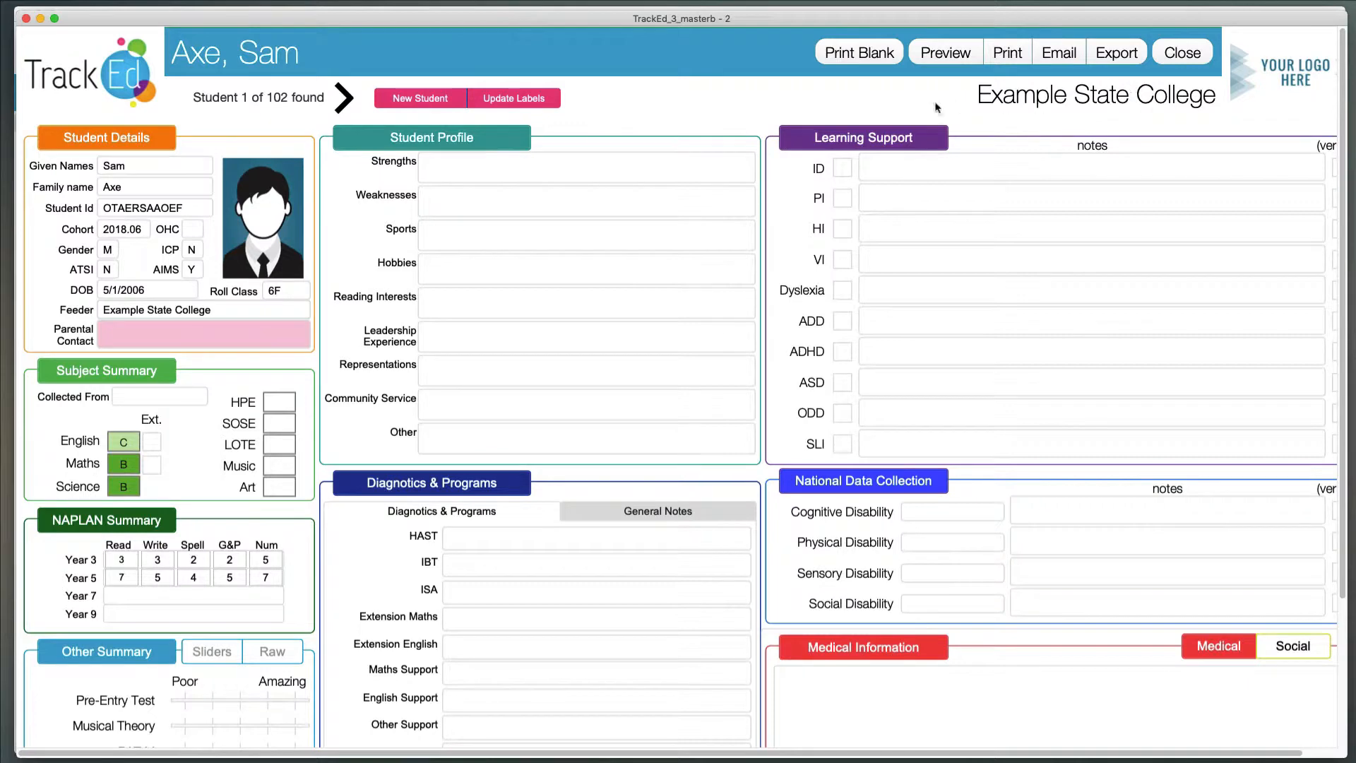
left_click(526, 173)
left_click(515, 189)
left_click(518, 247)
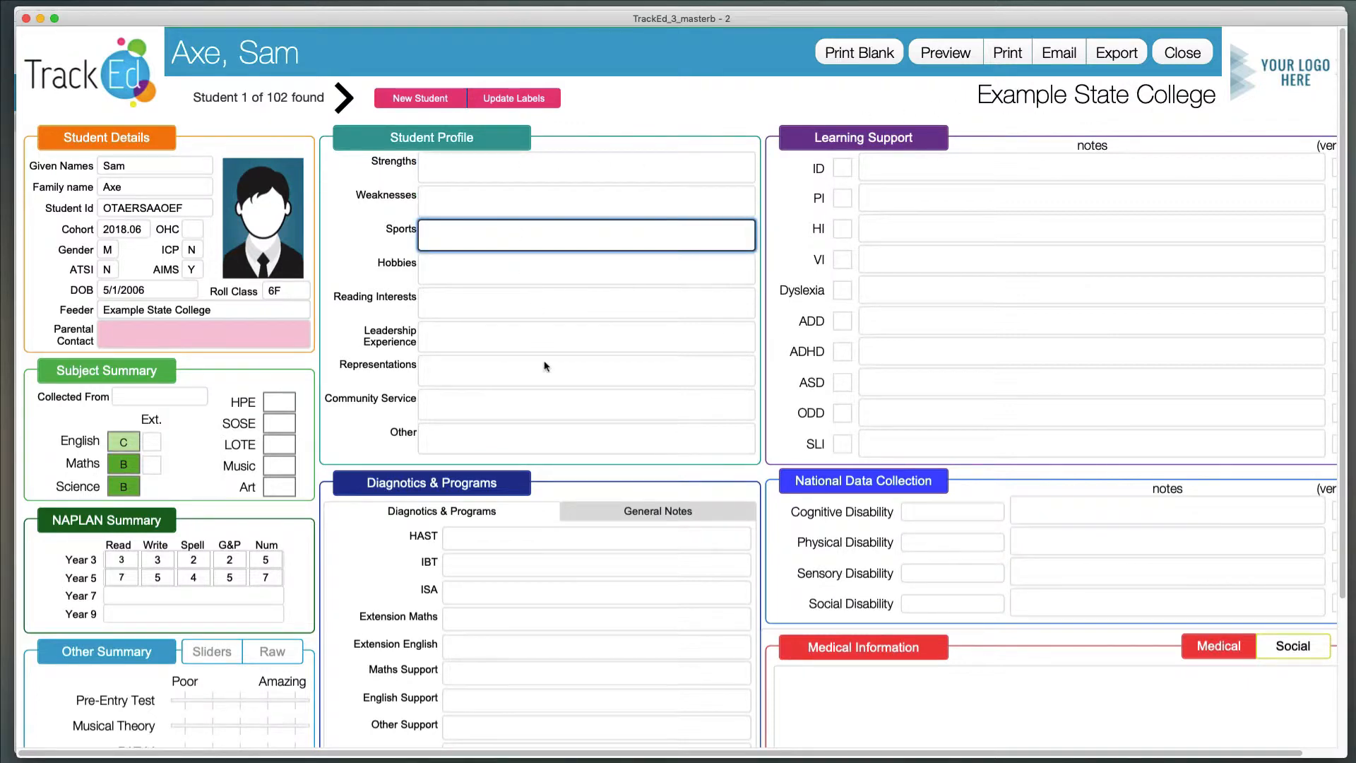
Tick and untick the ID checkbox and its verified checkbox in the Learning Support section
left_click(815, 257)
scroll(815, 258, "right", 3)
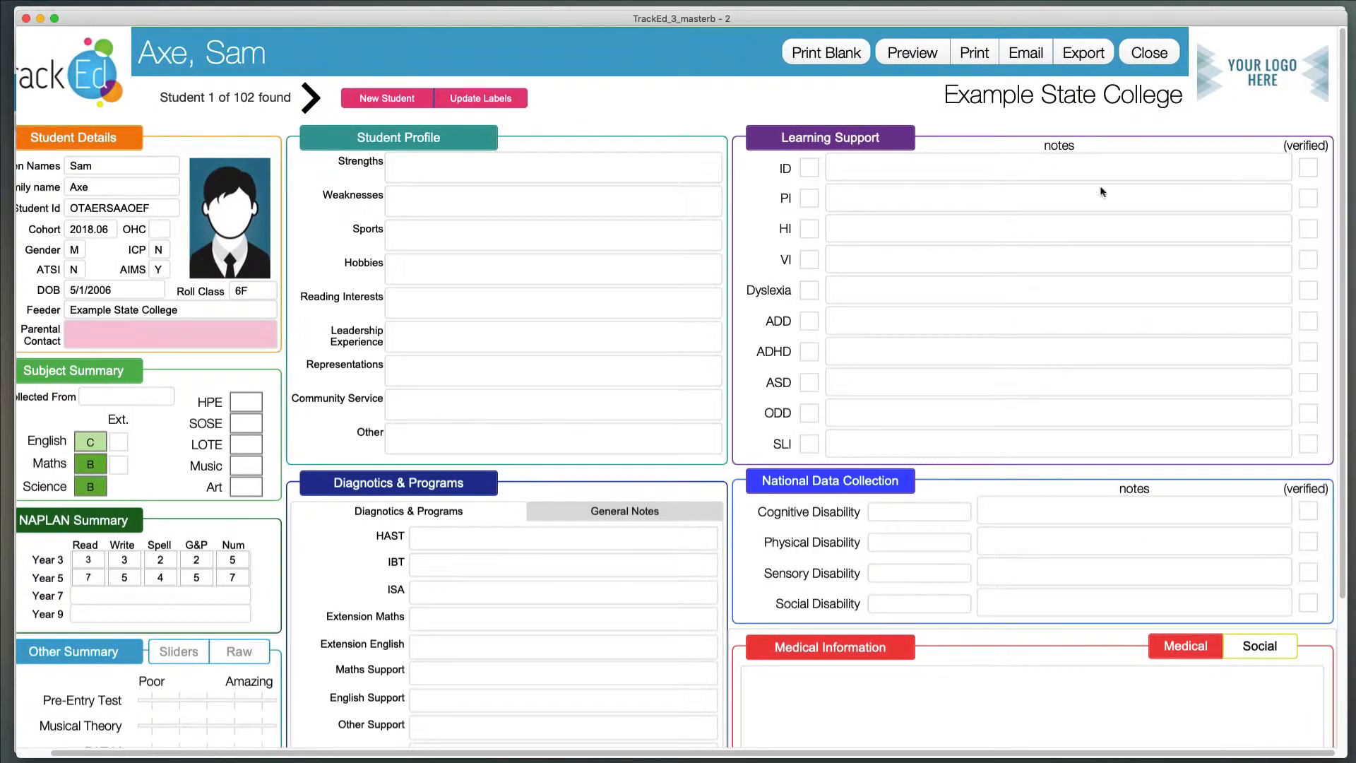
left_click(809, 168)
left_click(809, 172)
left_click(1307, 169)
left_click(1307, 168)
Examine the National Data Collection section and the Medical Information notes box
scroll(776, 507, "down", 3)
scroll(785, 502, "up", 1)
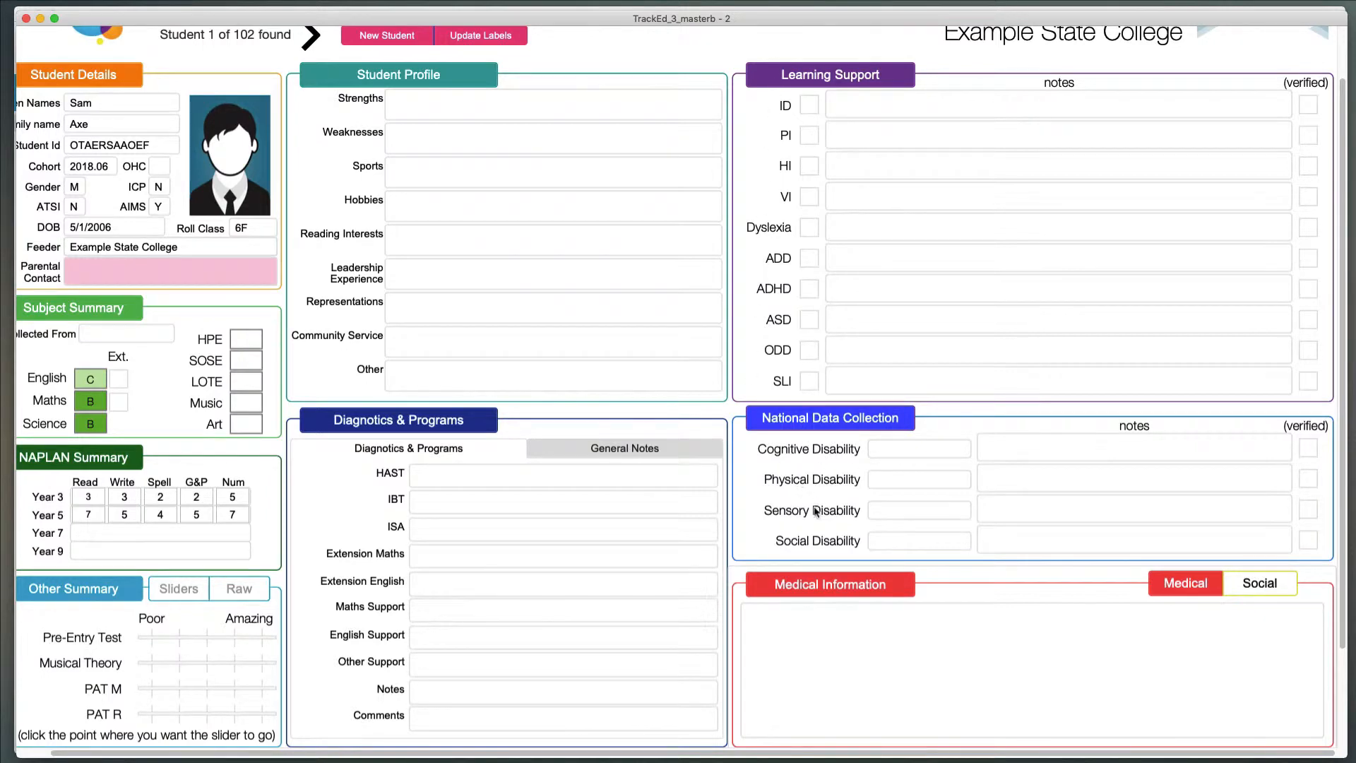
scroll(820, 442, "down", 2)
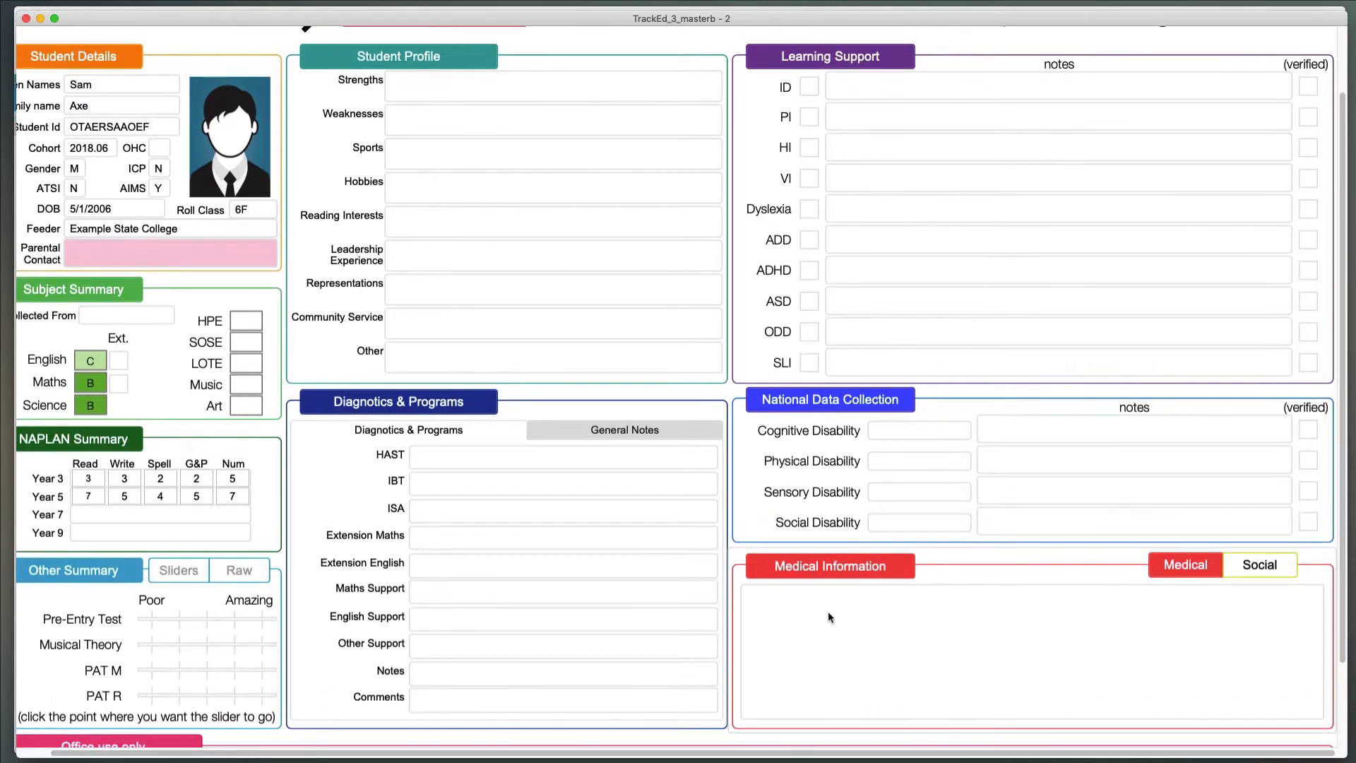
scroll(881, 614, "down", 1)
left_click(860, 586)
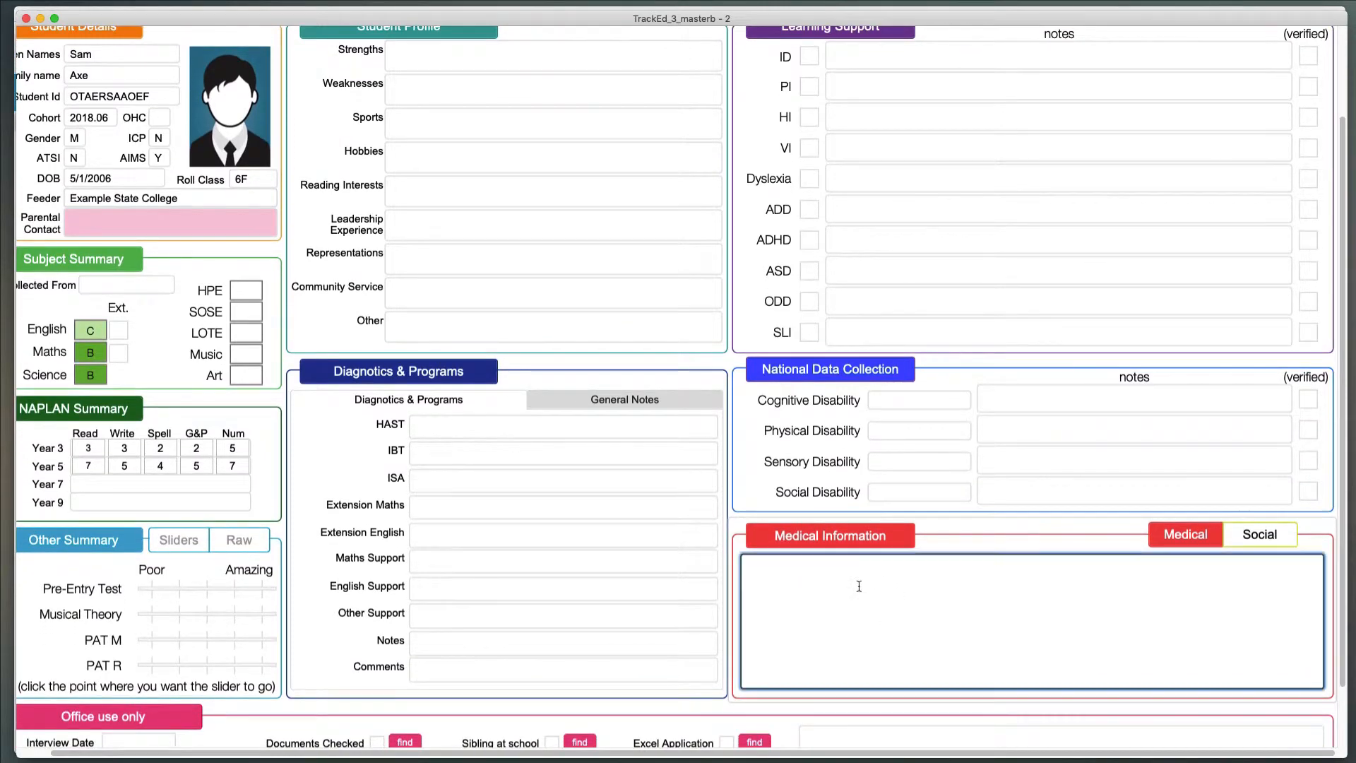
Switch the Medical Information box to its Social view and examine the keep together and keep separate lists
left_click(974, 543)
left_click(1241, 539)
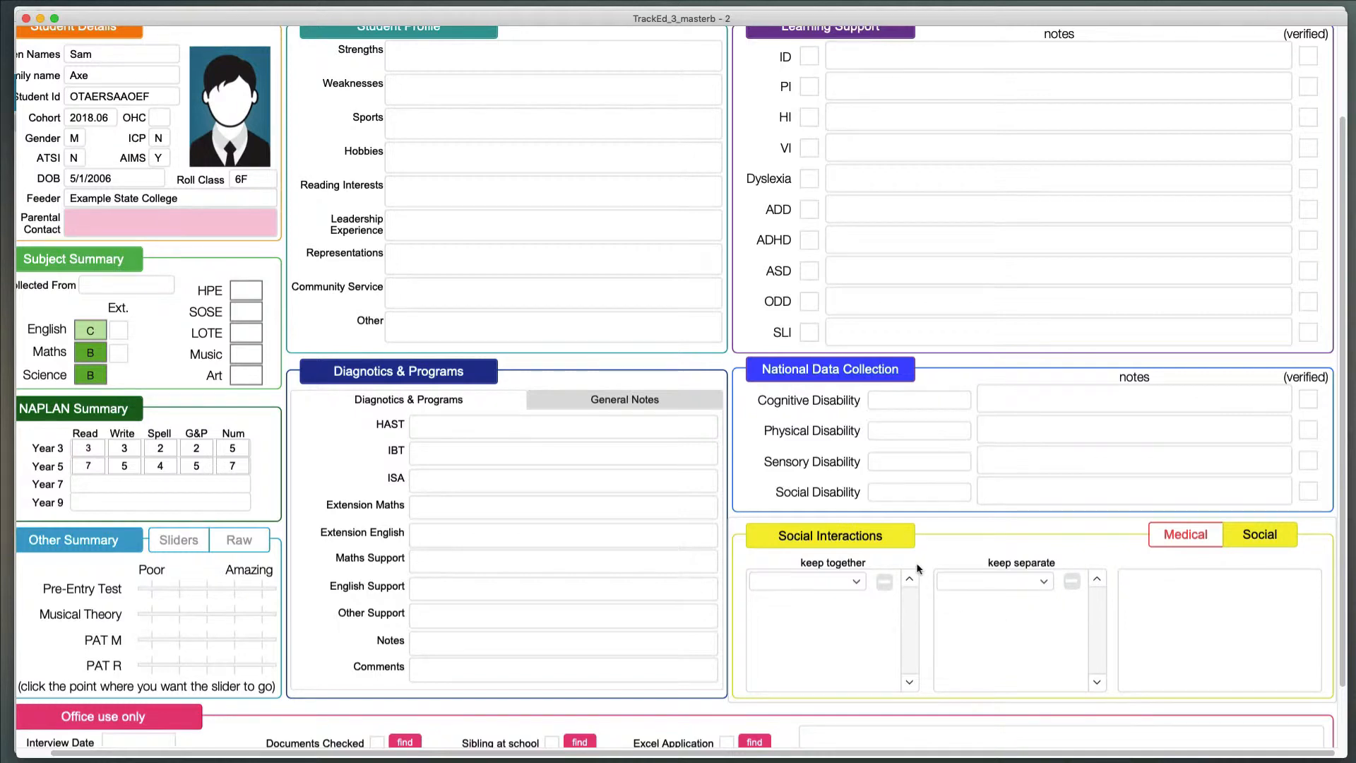
scroll(919, 565, "down", 1)
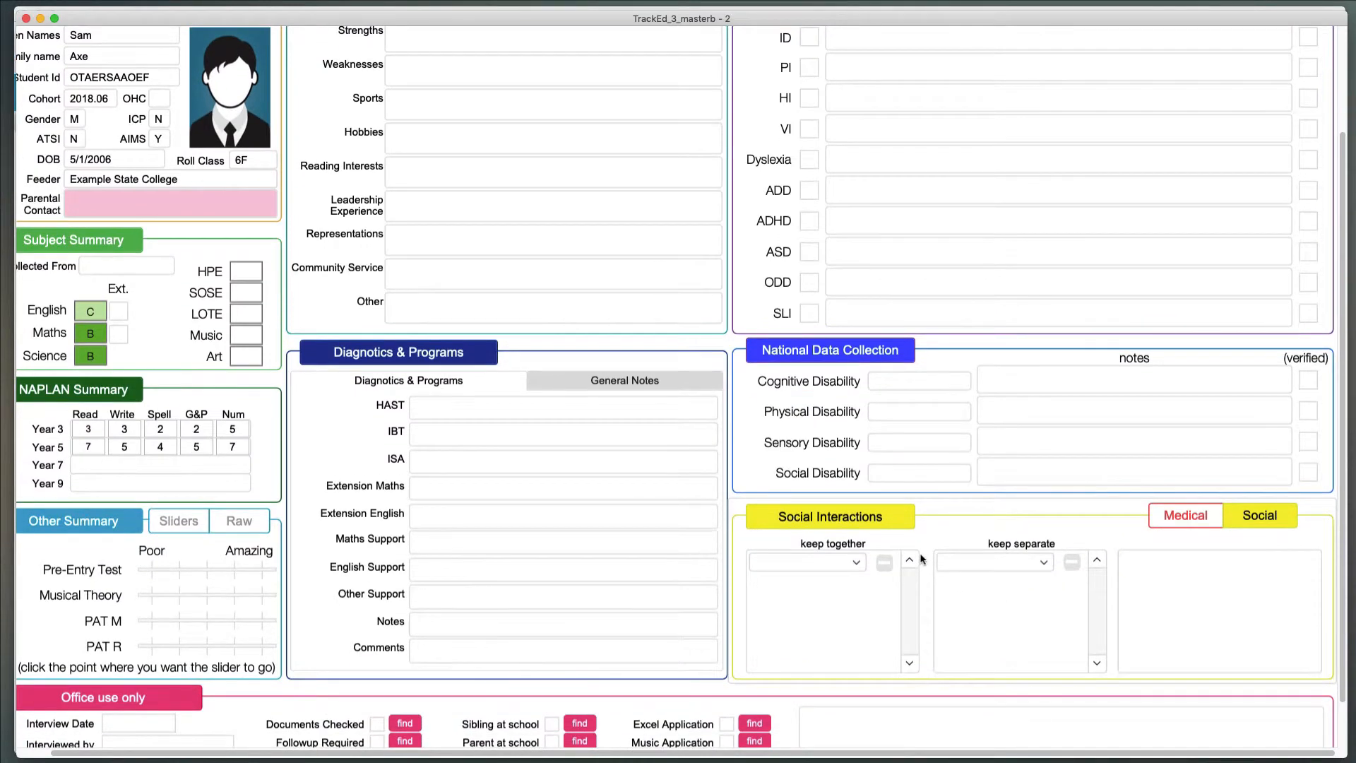
left_click(1151, 523)
left_click(1234, 526)
Switch between the Diagnostics & Programs fields and General Notes, leaving General Notes displayed
left_click(630, 385)
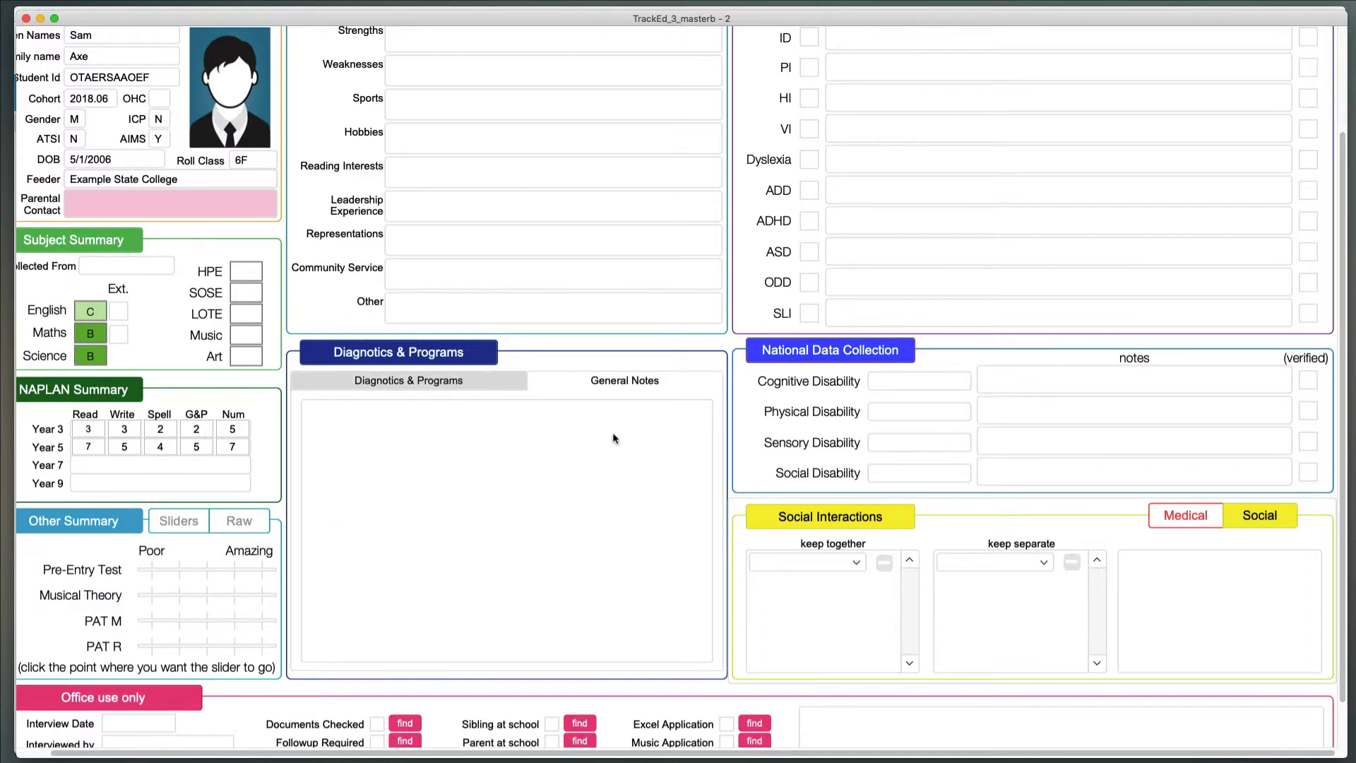
left_click(466, 385)
left_click(565, 385)
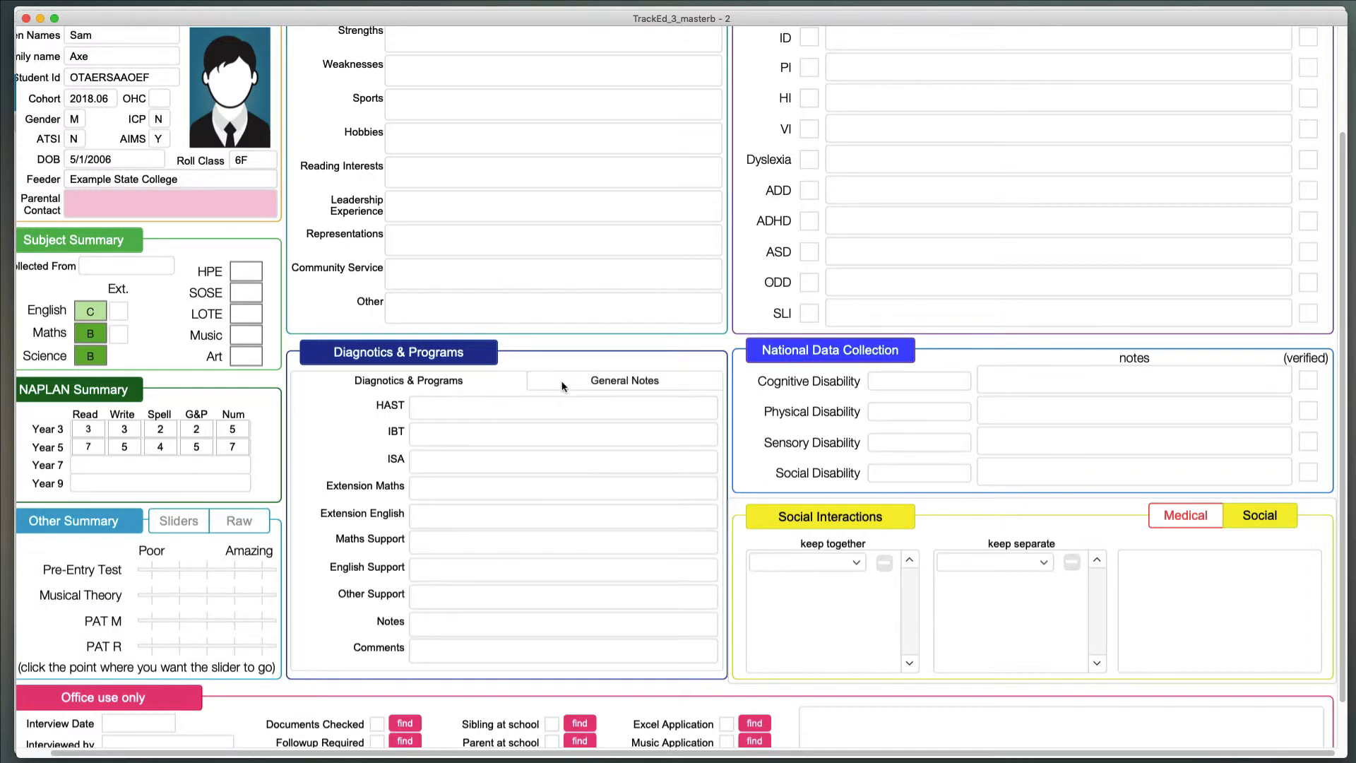
Look over the interview form again from Student Details down to the Office use only section
scroll(625, 535, "up", 3)
scroll(625, 535, "right", 1)
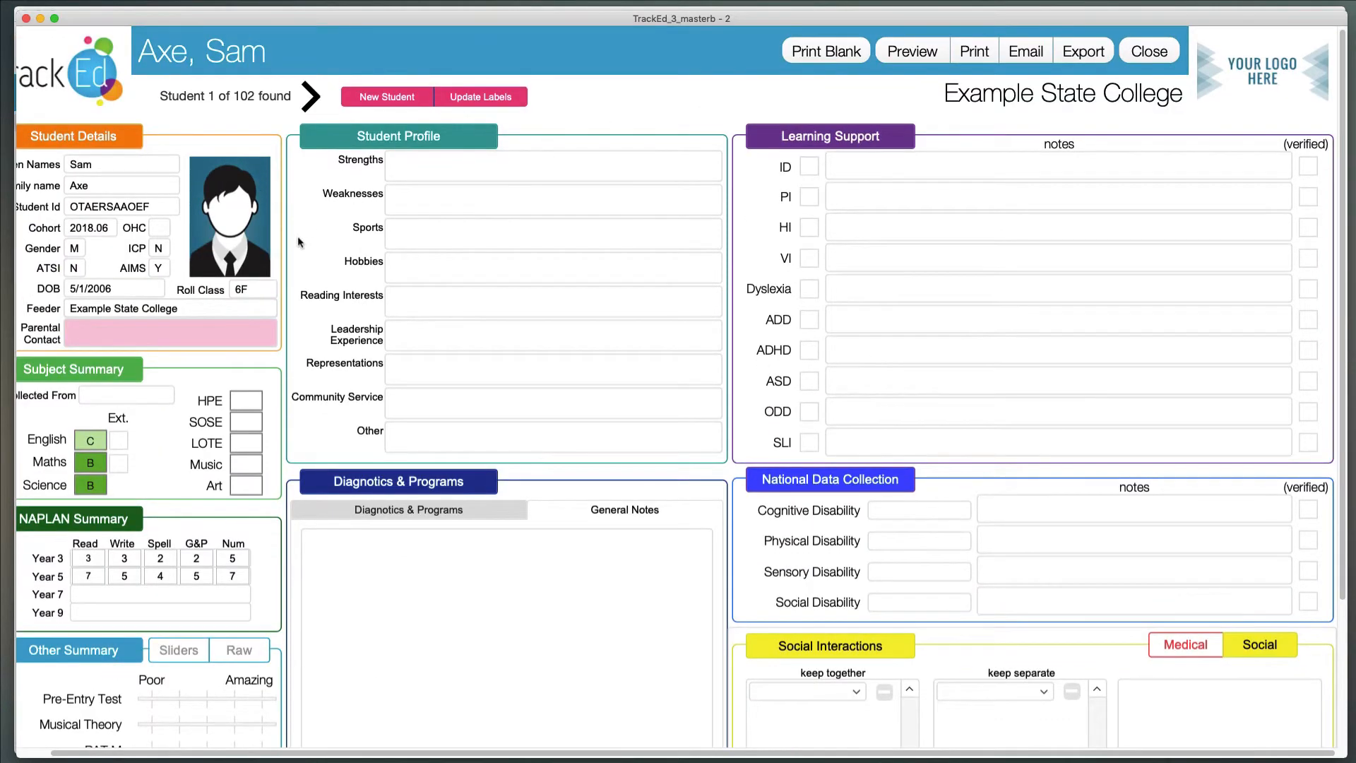
scroll(313, 248, "left", 3)
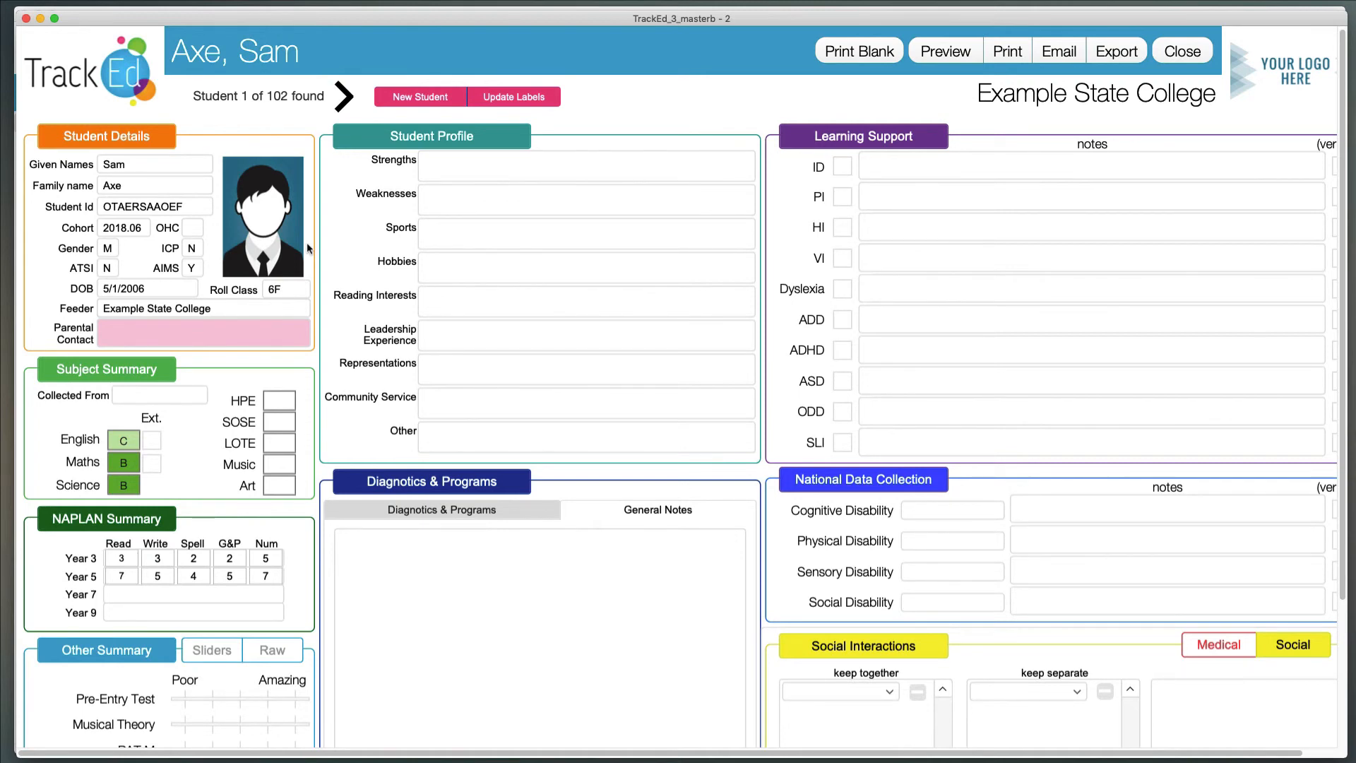
scroll(320, 294, "down", 5)
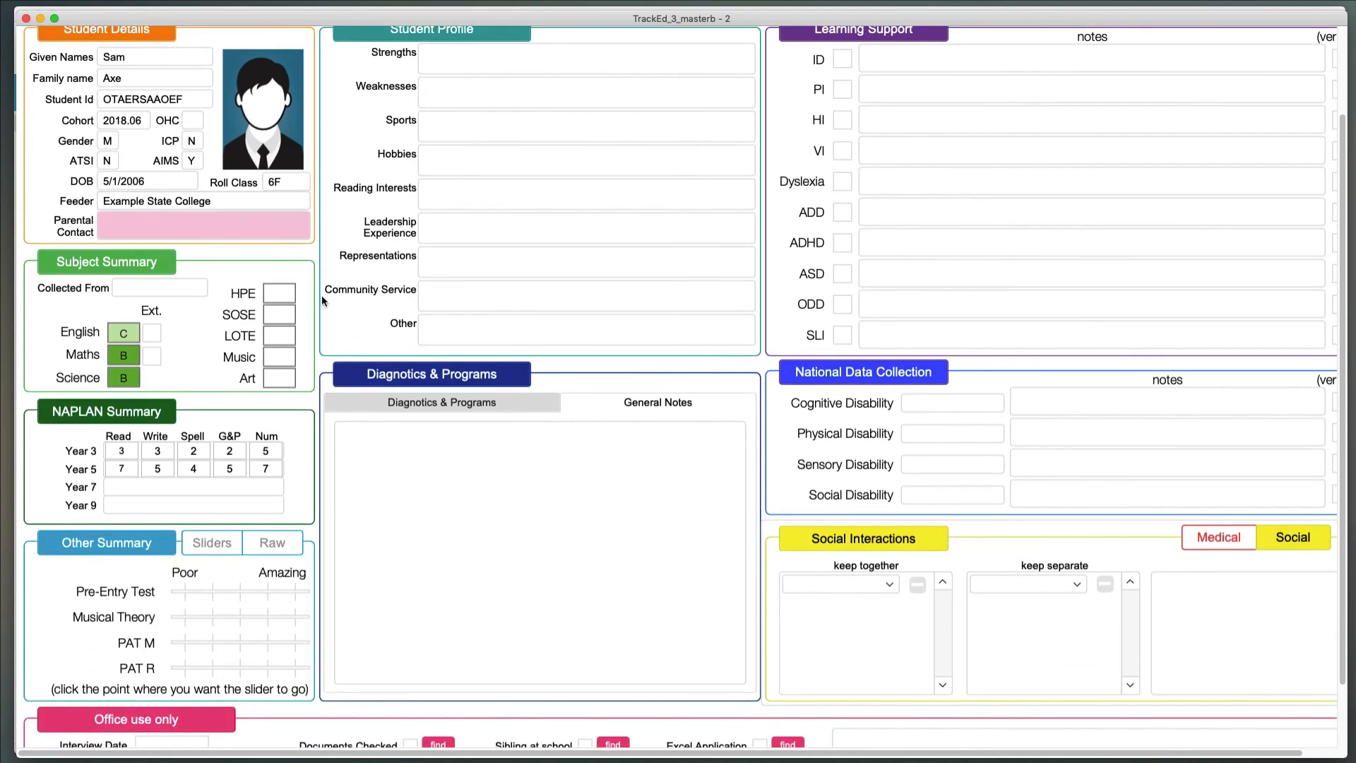